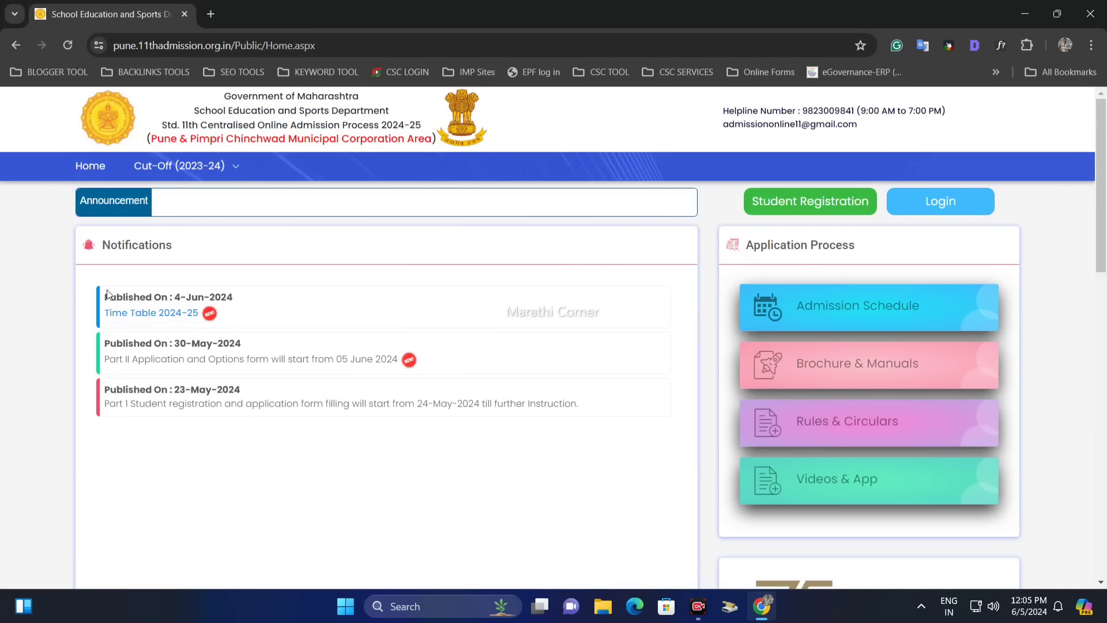
Step: Open the Time Table 2024-25 notice, read through the admission schedule and close it
click(131, 315)
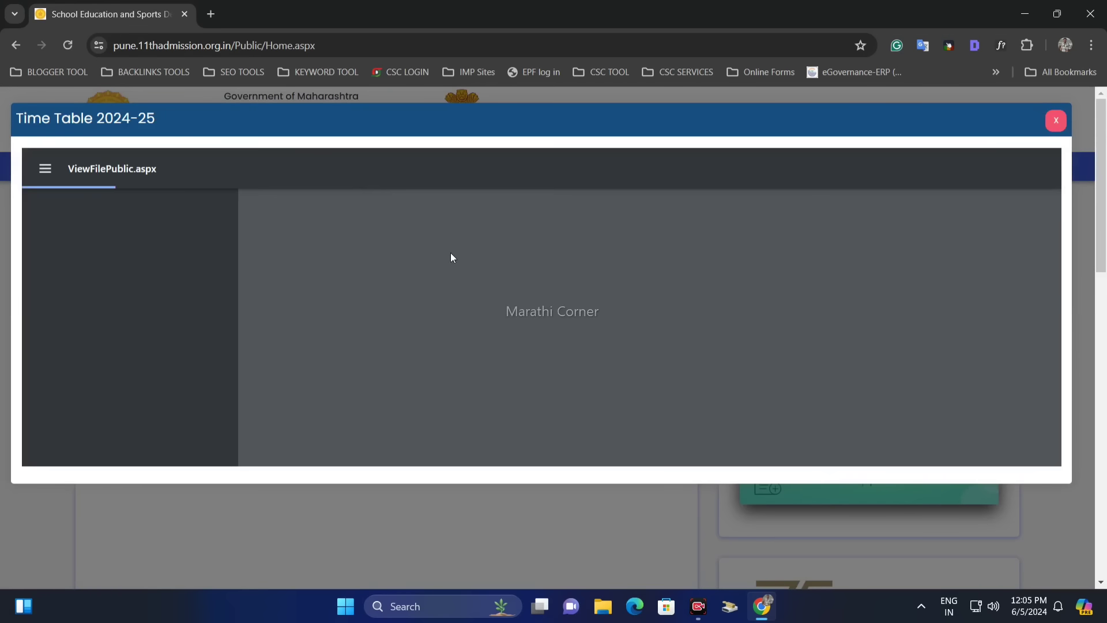
scroll(649, 273, down, 10)
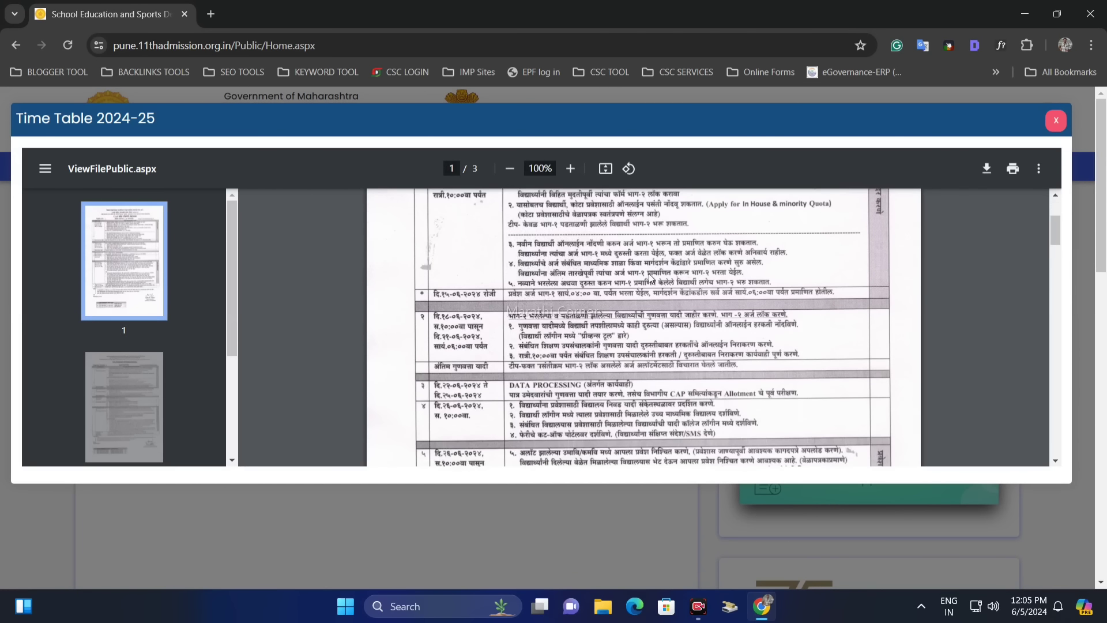
scroll(648, 273, down, 8)
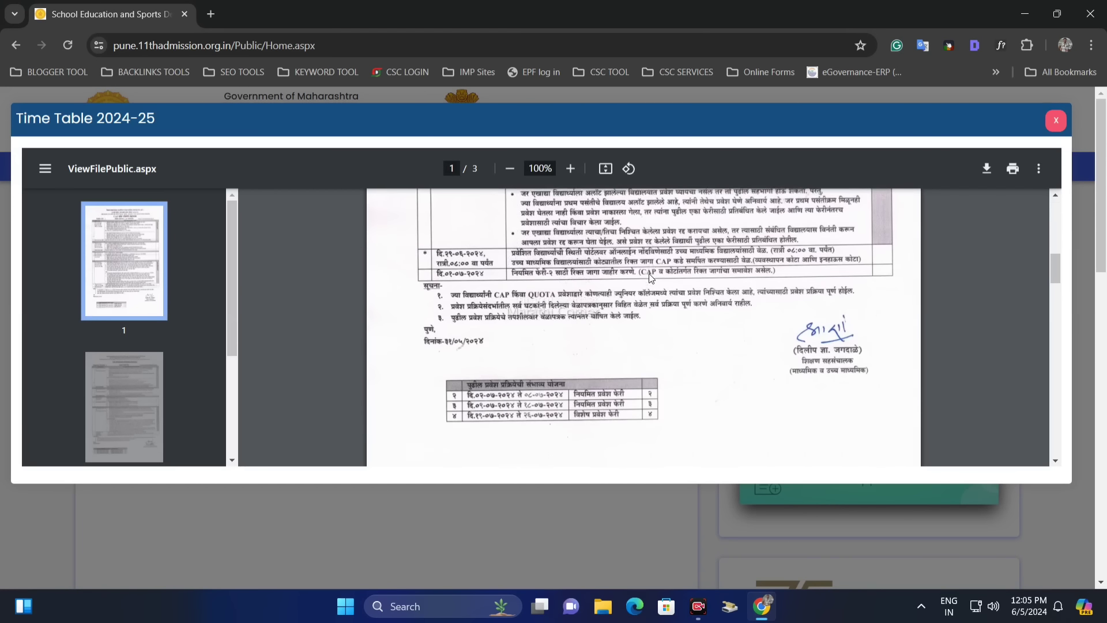
scroll(648, 274, up, 3)
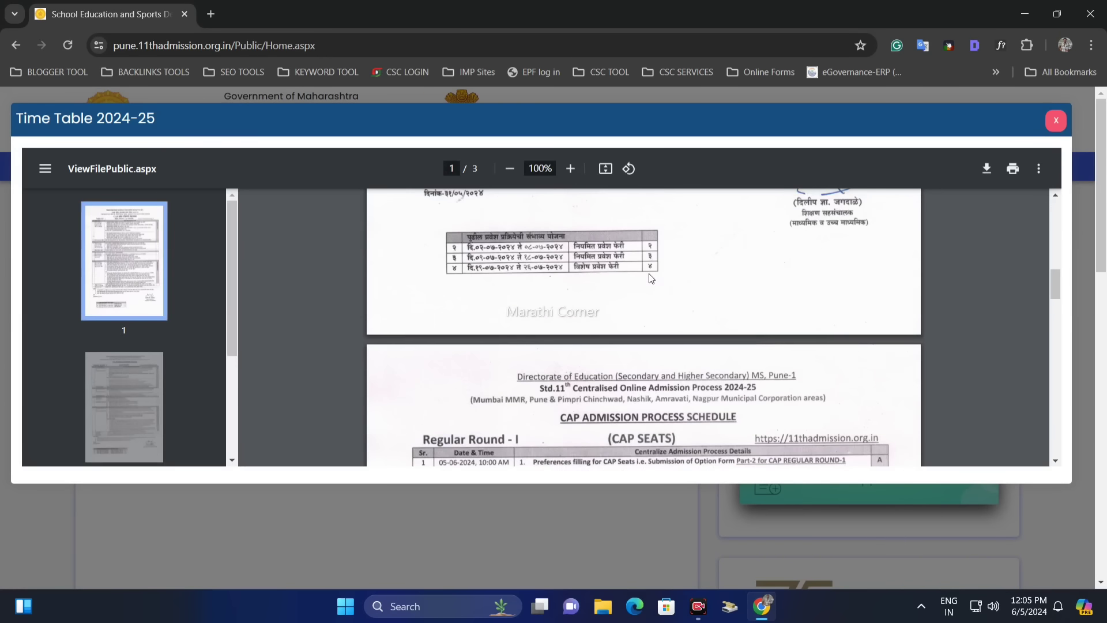
scroll(703, 274, up, 7)
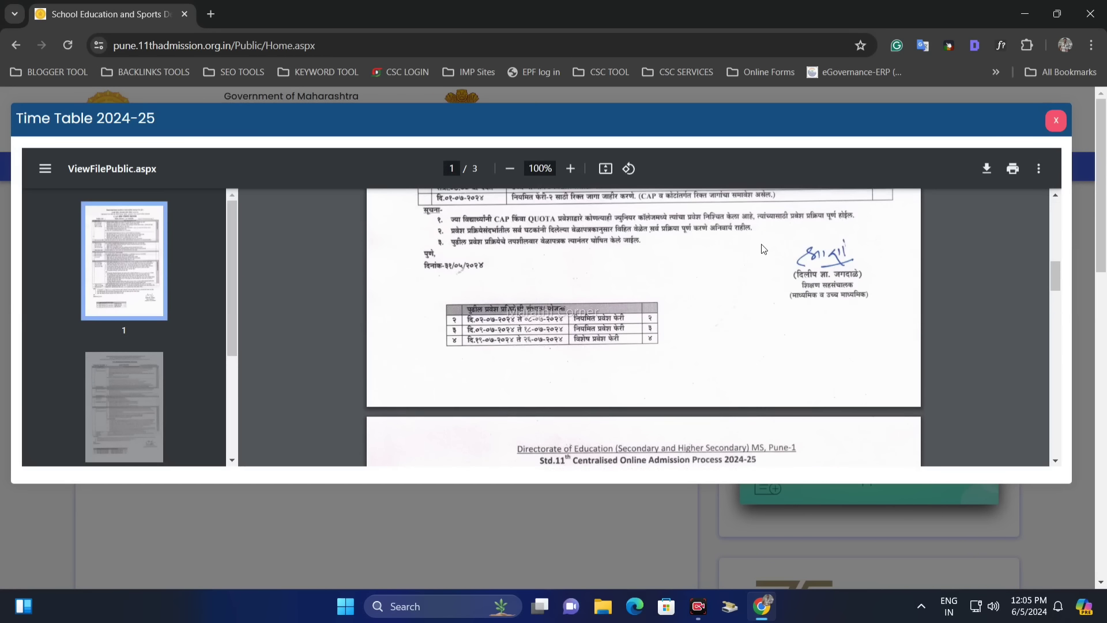
click(1056, 120)
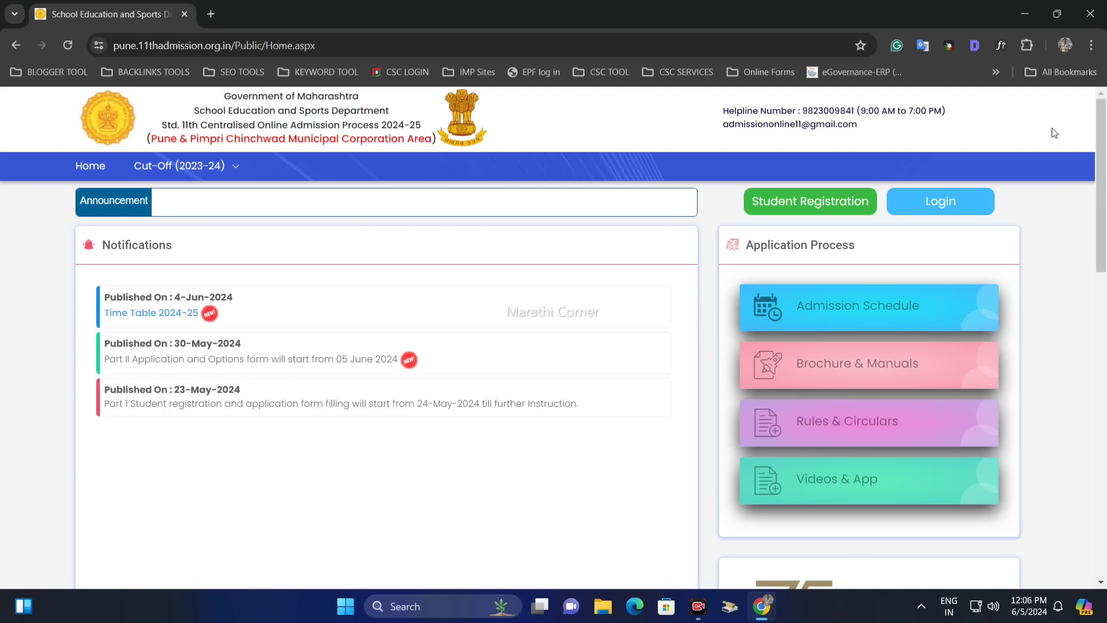
Step: Download the 2023-24 Regular Round-1 cut-off list as Pune_Cutoff_Round1.xlsx, then open it in Excel with editing enabled
mouse_move(199, 173)
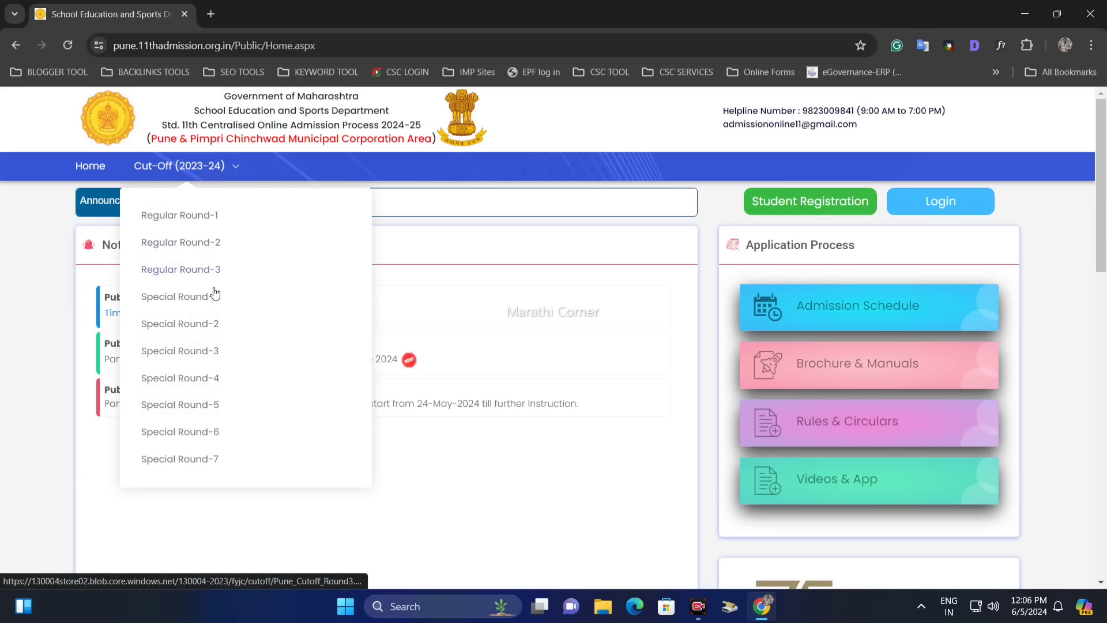
click(203, 222)
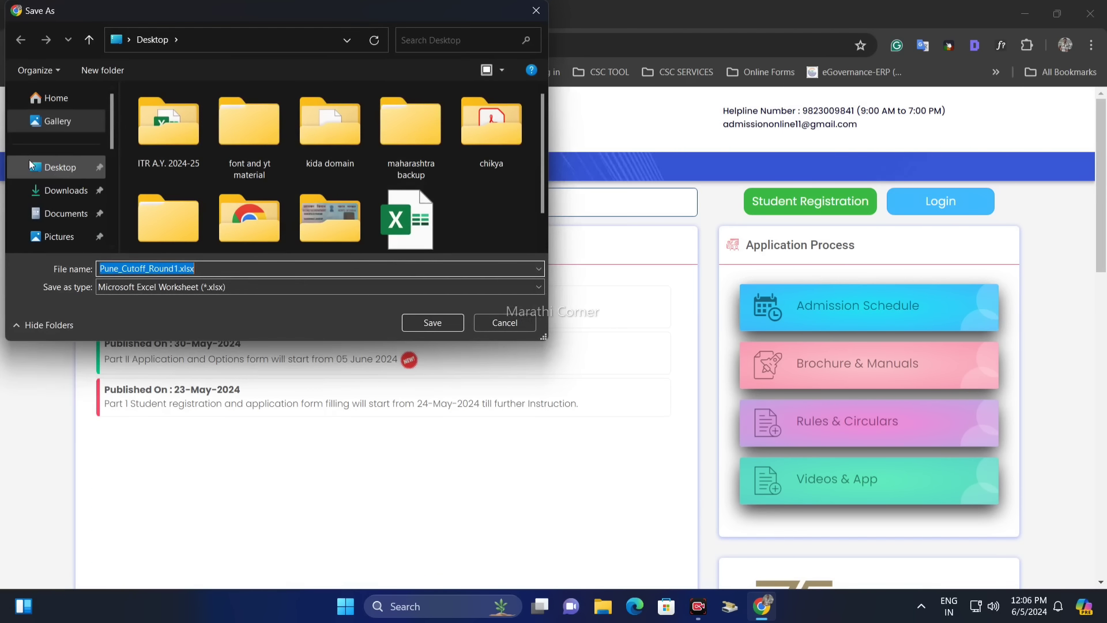
click(455, 324)
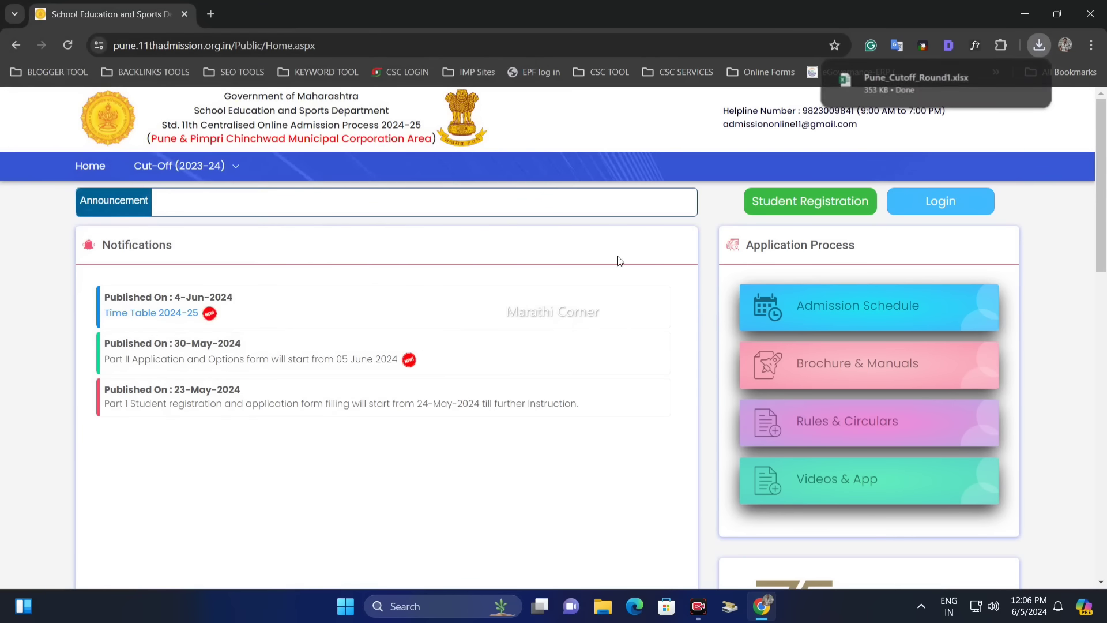
click(1024, 81)
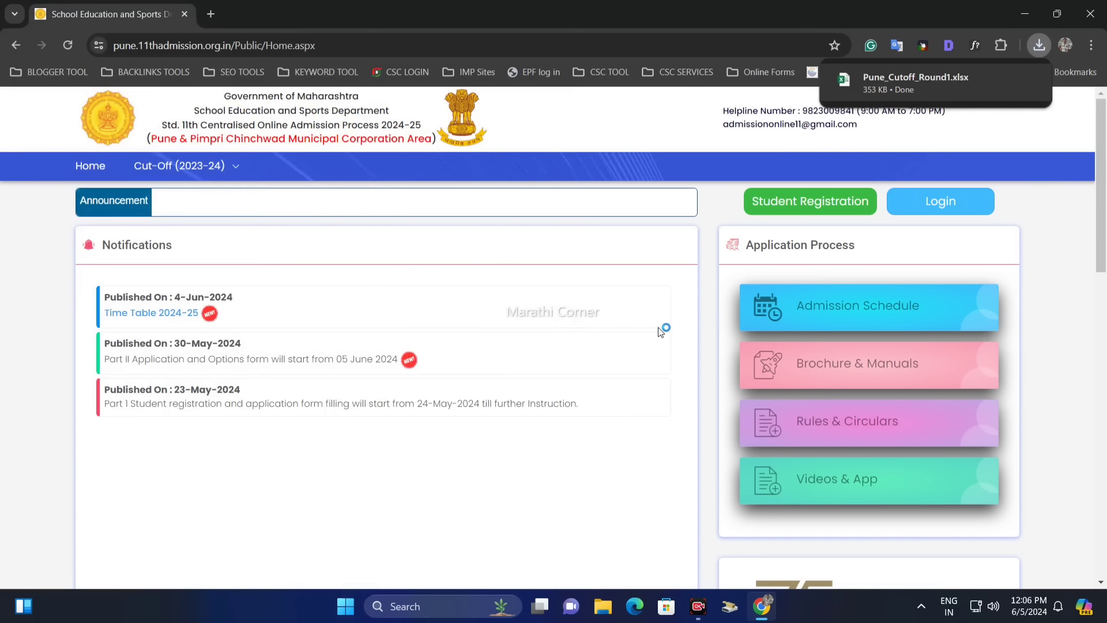
click(225, 167)
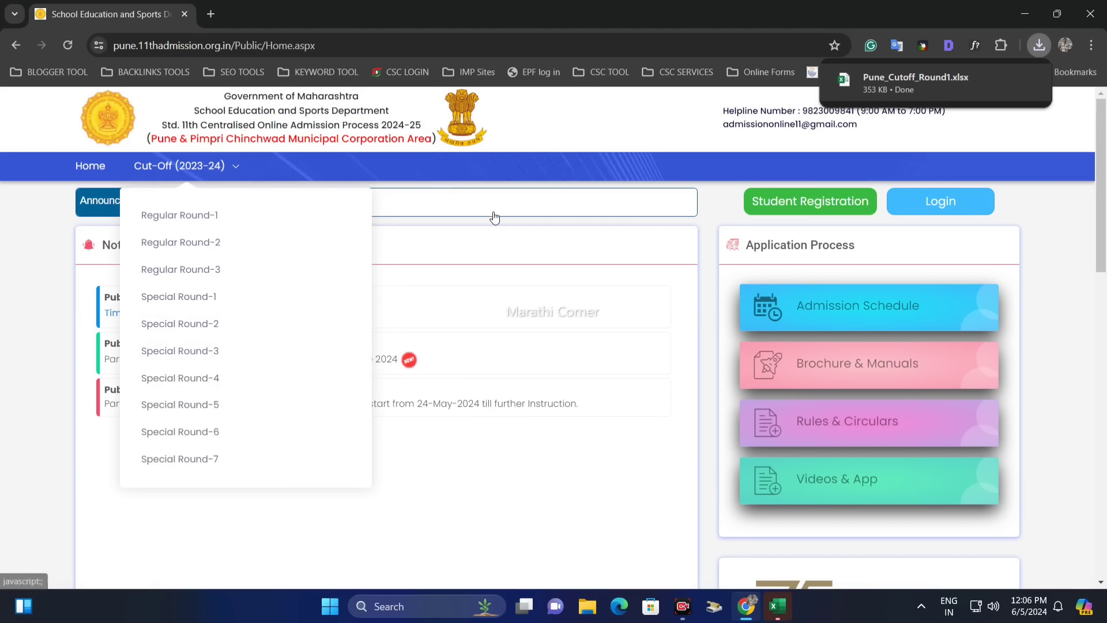
click(779, 607)
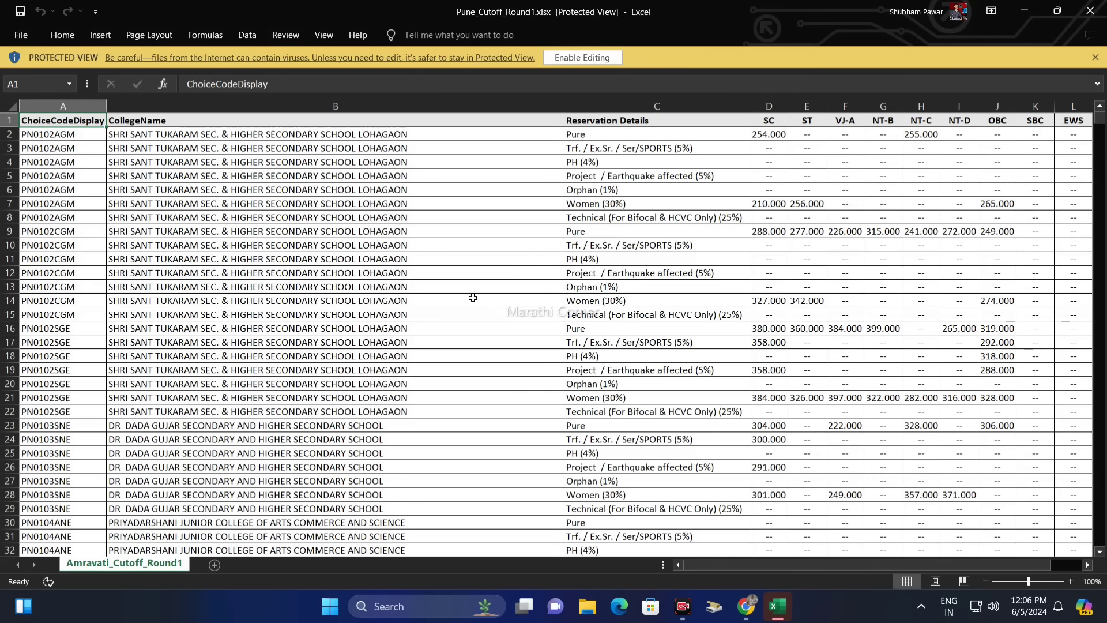
click(582, 57)
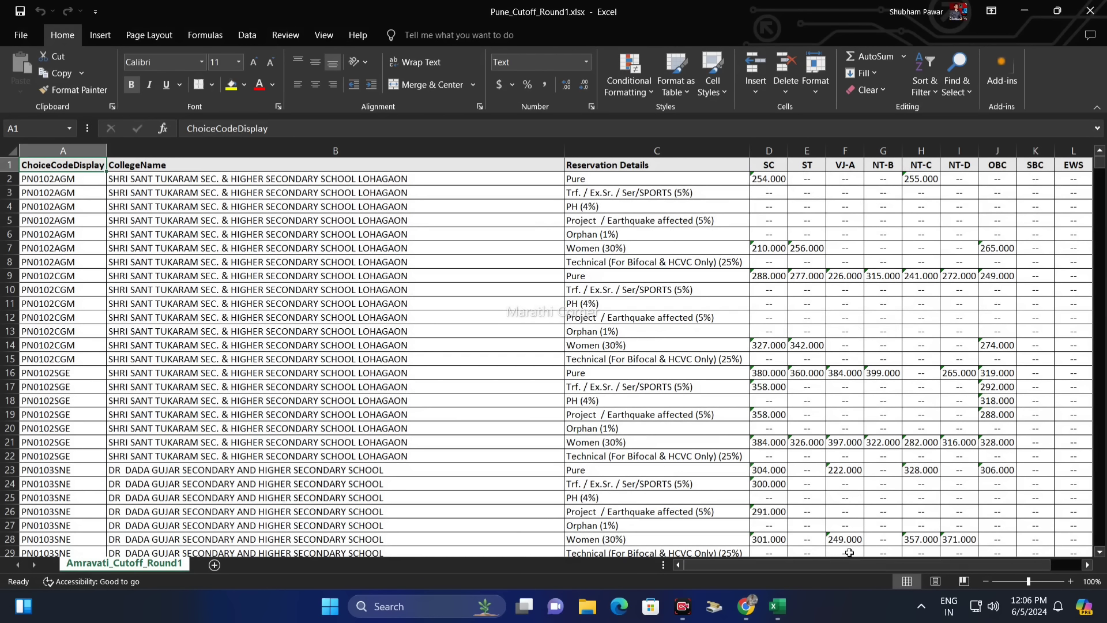
Step: Examine the college cut-off marks by reservation category in the workbook, then close it and return to the admission site
drag(829, 566, 902, 564)
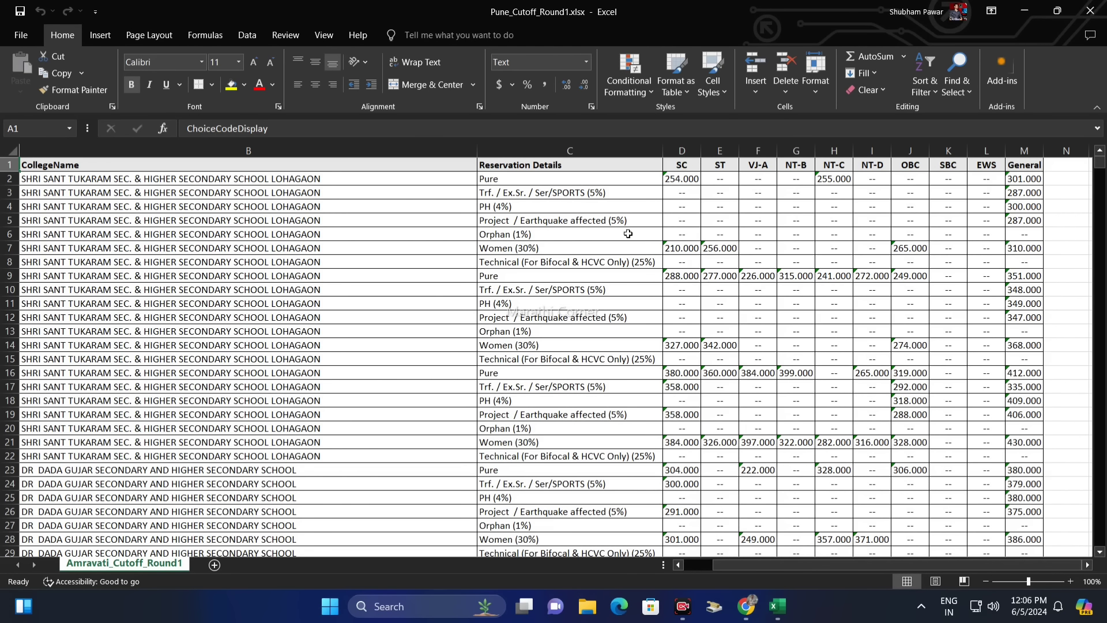
scroll(628, 234, down, 8)
scroll(617, 238, up, 8)
scroll(892, 171, down, 20)
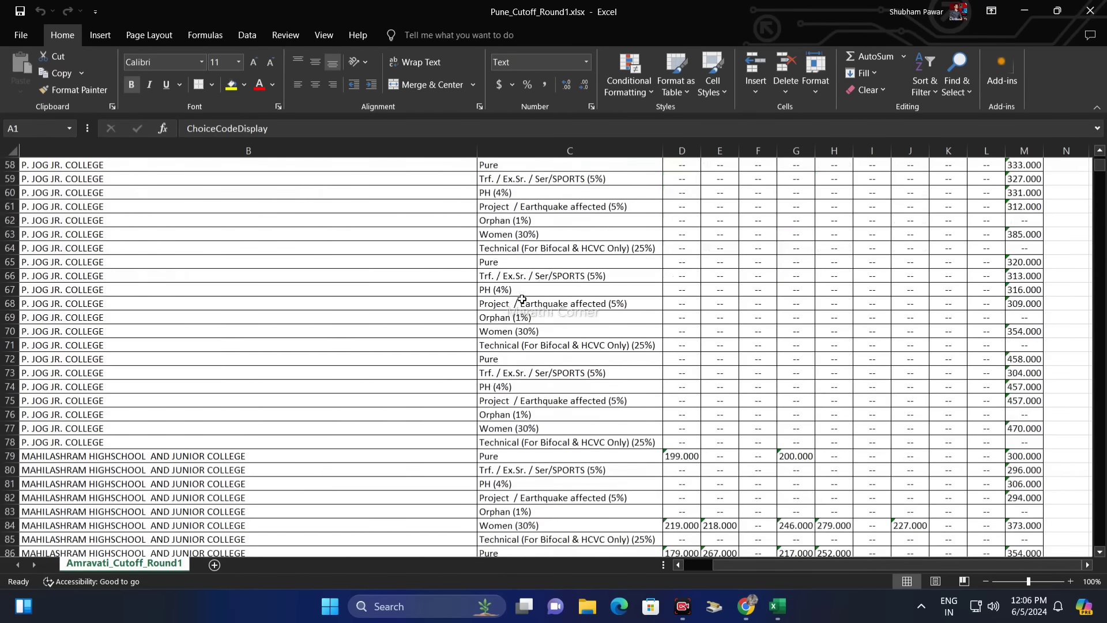
scroll(606, 242, down, 3)
scroll(844, 552, left, 2)
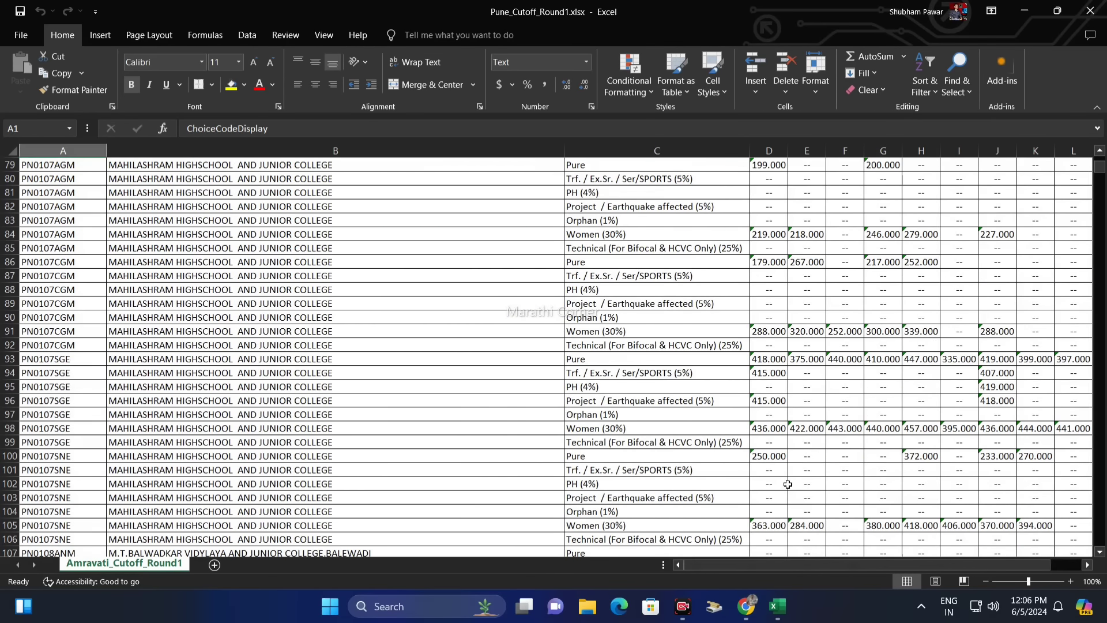
click(1090, 10)
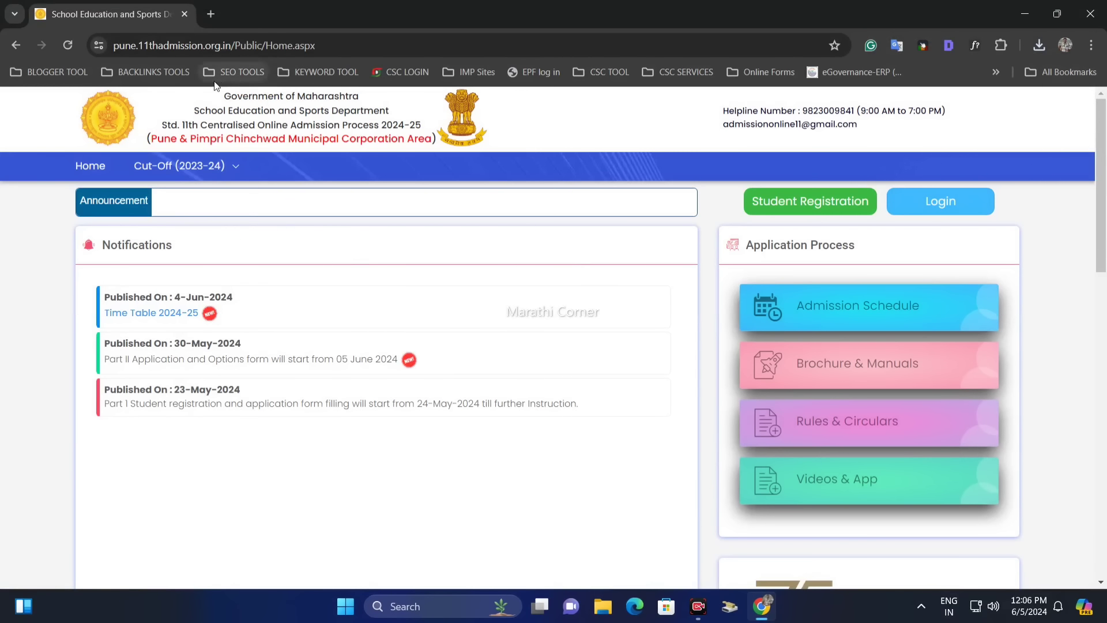
mouse_move(211, 178)
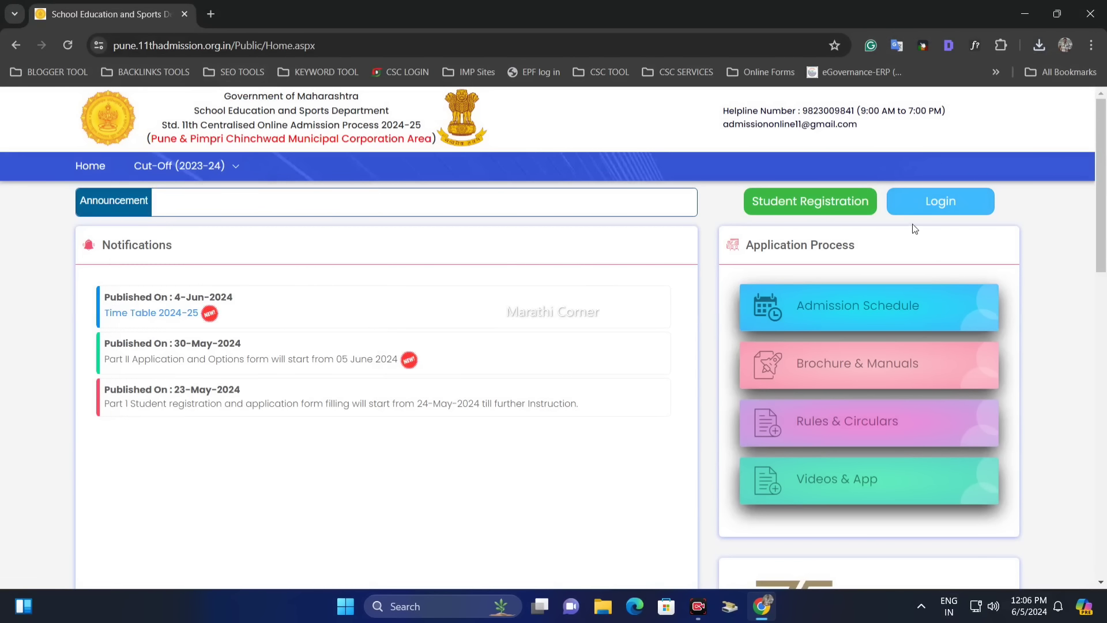
Step: Log in to the student account using the prefilled login ID and password and the displayed captcha code
click(955, 215)
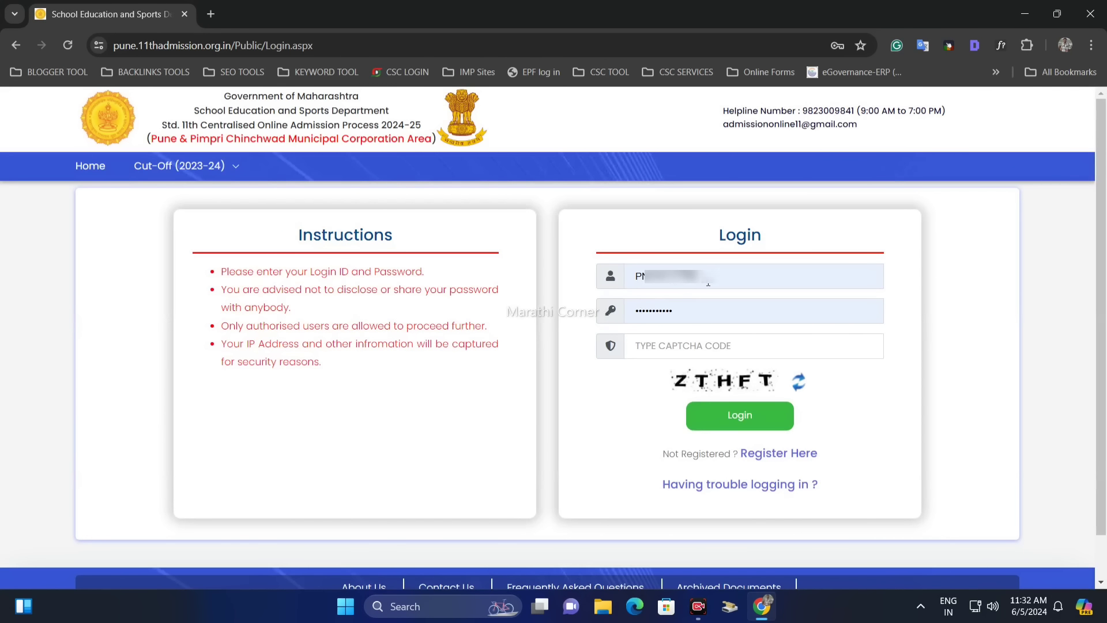
click(680, 349)
text(ZTHFT)
click(740, 415)
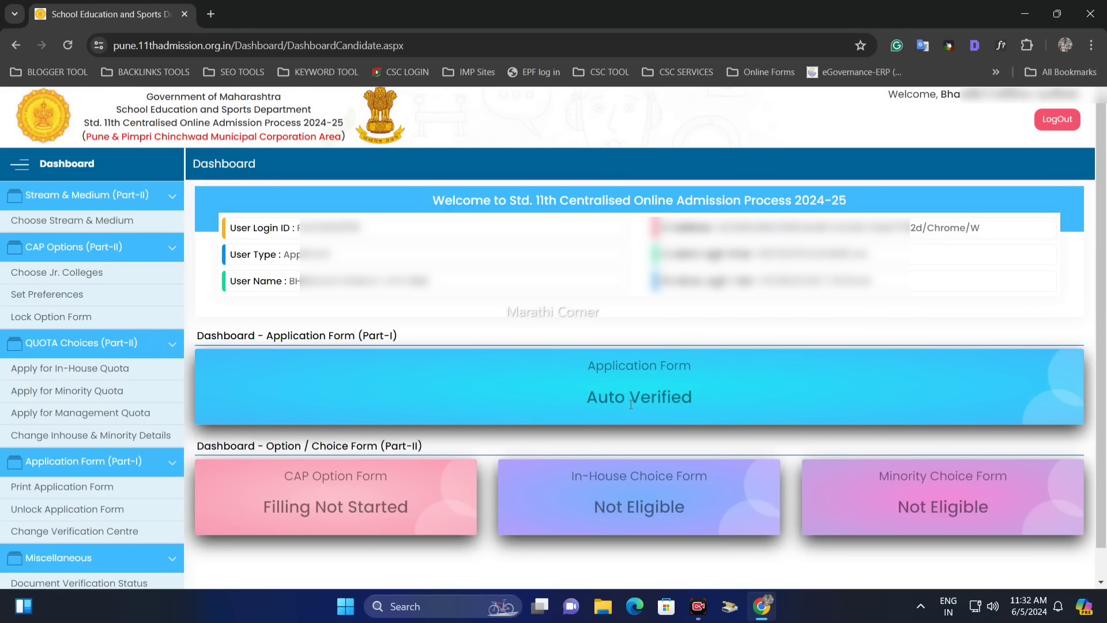
Step: Review the Part-I application form status and the Part-II option form section on the dashboard
drag(288, 449, 433, 447)
click(413, 444)
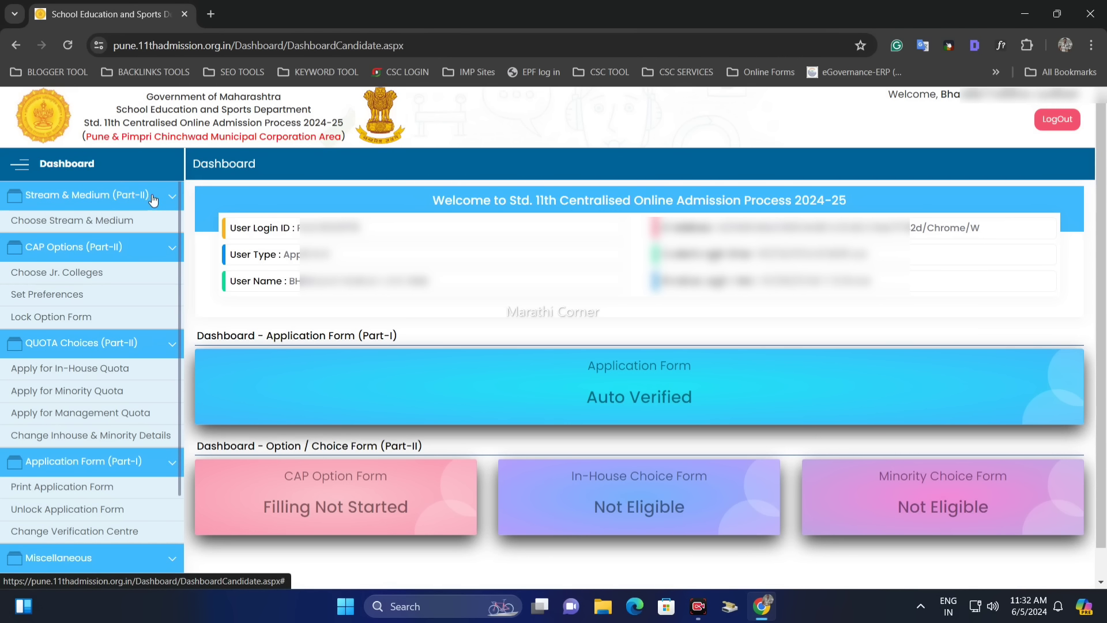
drag(638, 396, 705, 396)
click(600, 396)
triple_click(599, 395)
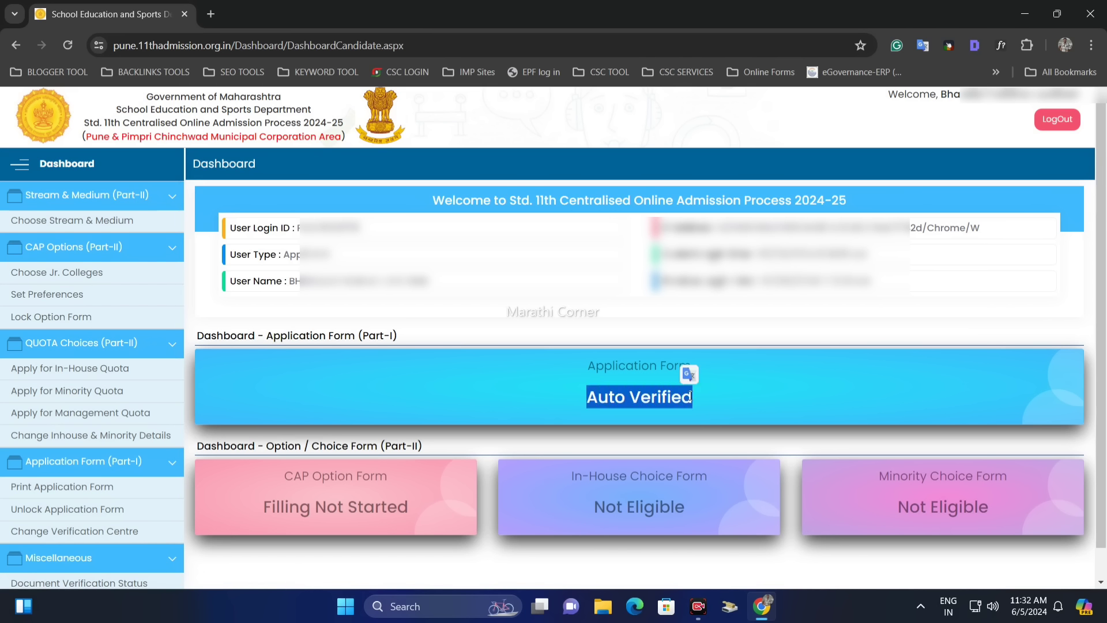
click(614, 389)
drag(594, 397, 662, 397)
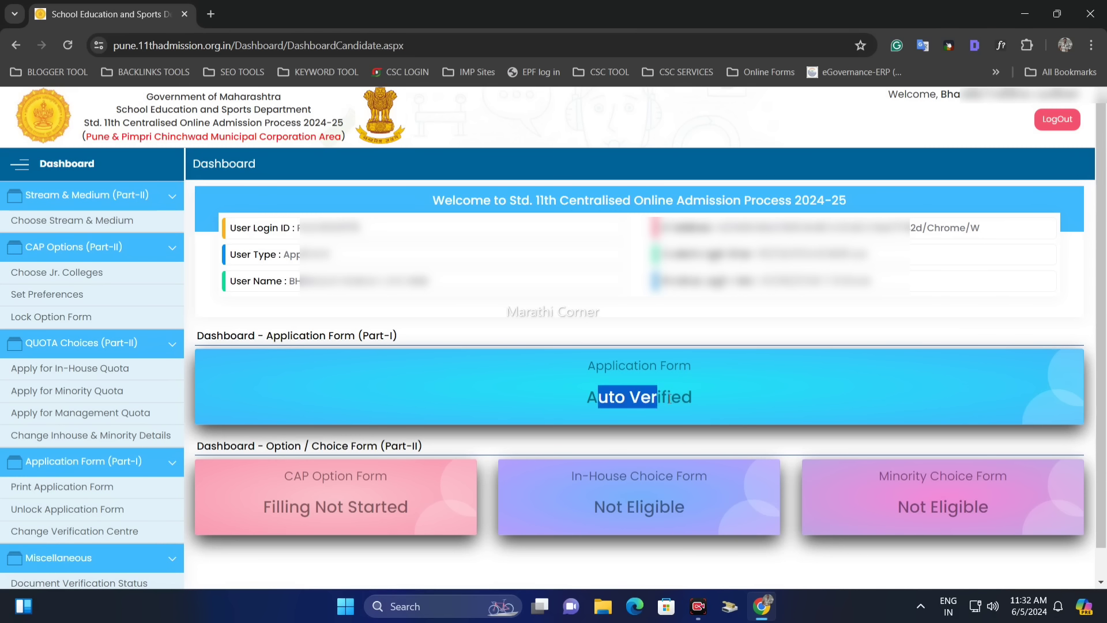
click(690, 396)
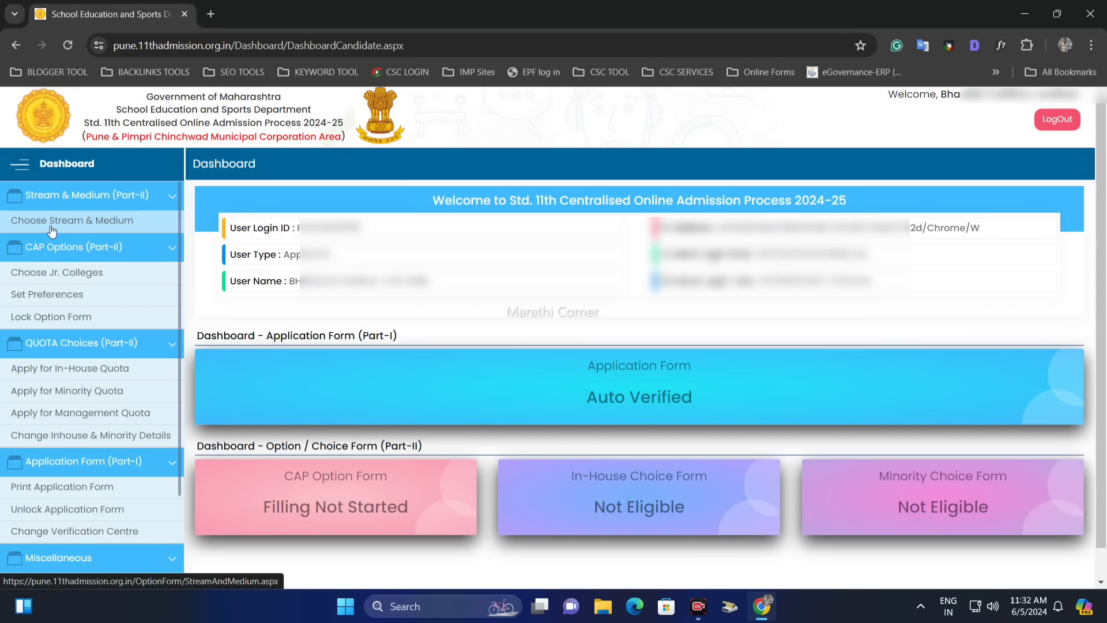
Step: Open the Choose Stream & Medium form and check the 10th standard examination and marks details
click(104, 222)
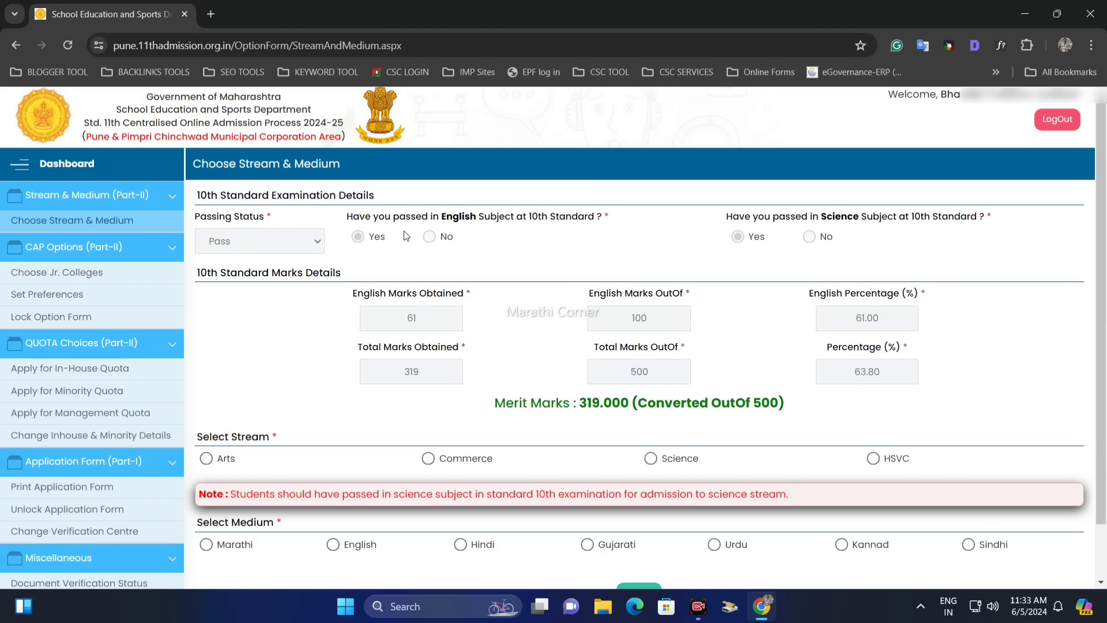
drag(444, 227, 650, 241)
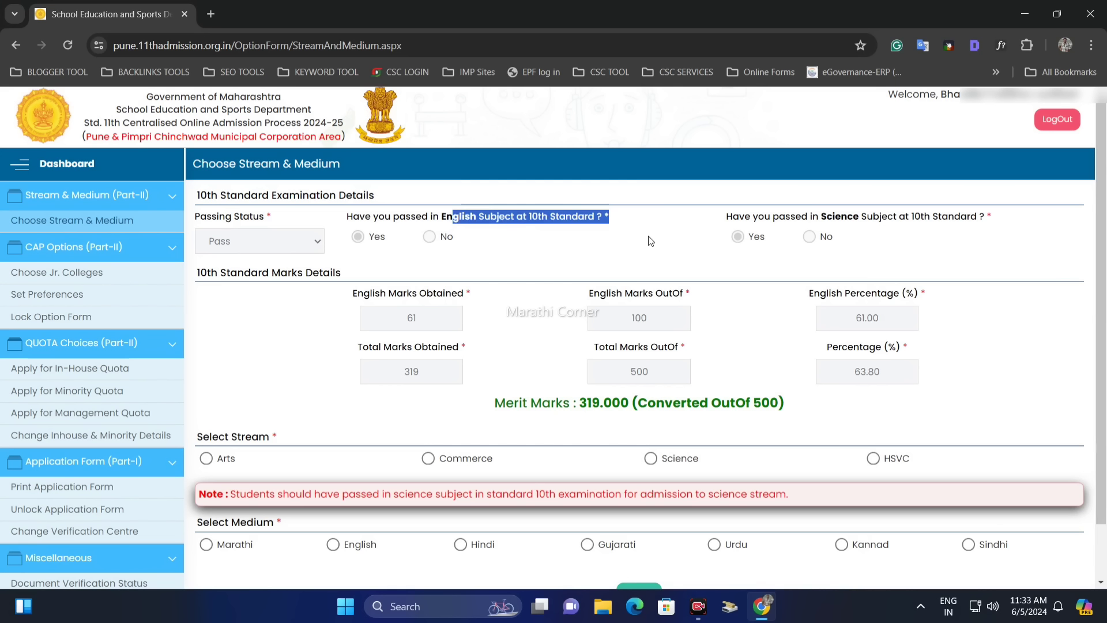
click(657, 241)
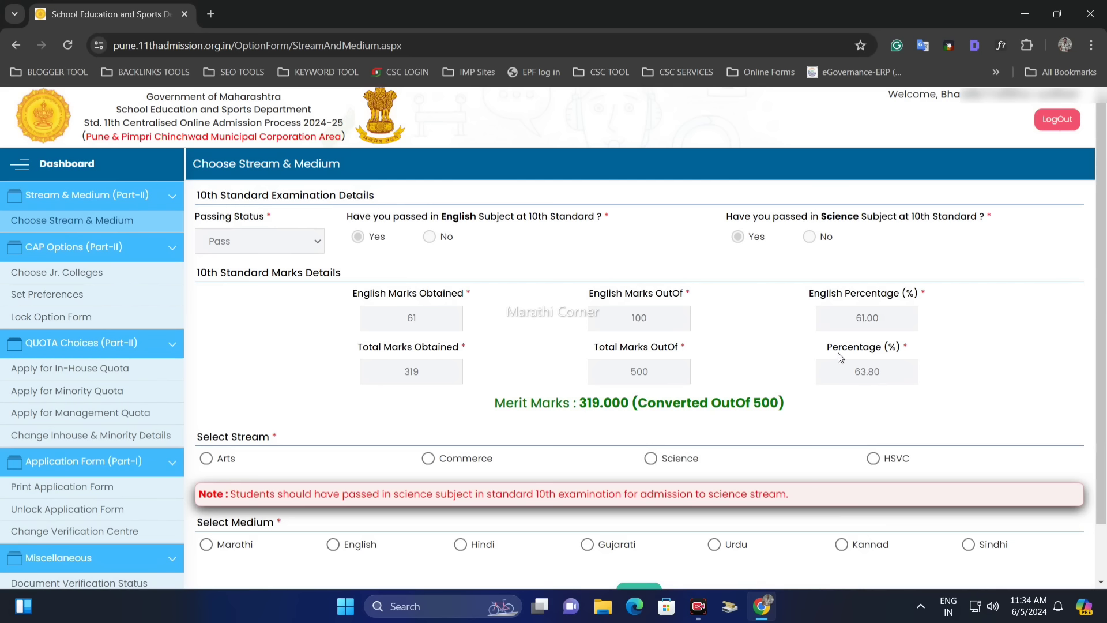
Step: Choose the Science stream with English medium and proceed to the junior college selection
click(226, 458)
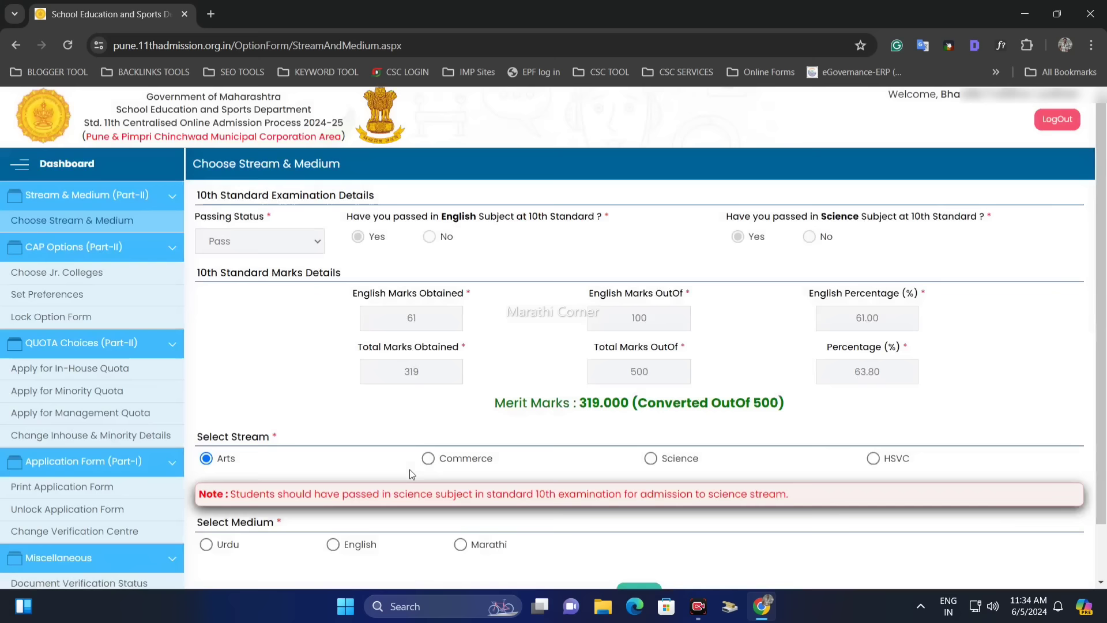
click(428, 459)
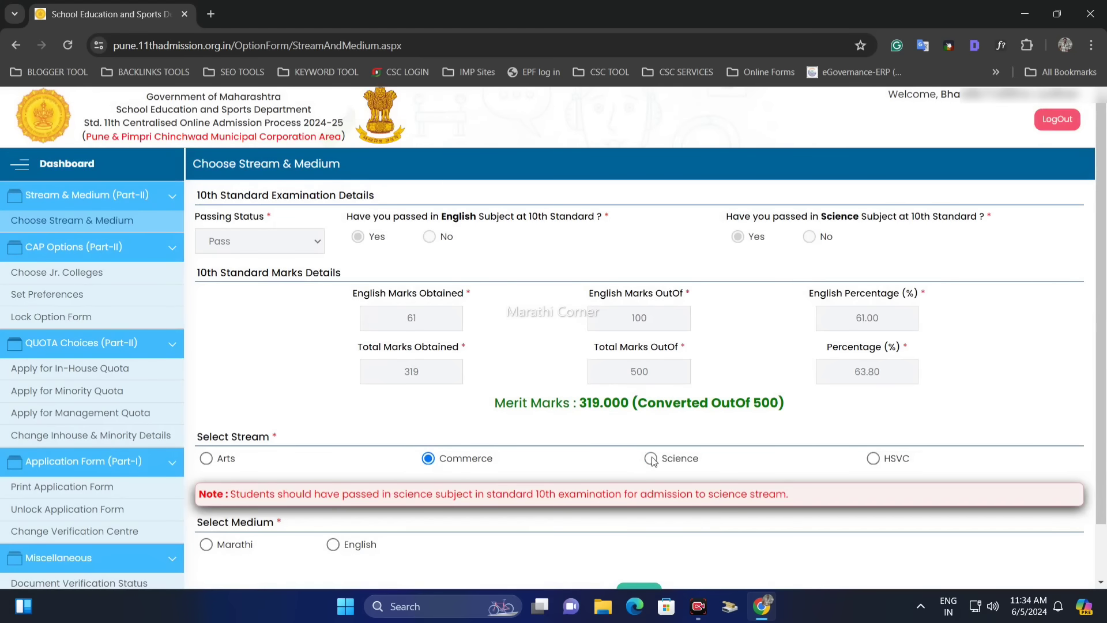
click(651, 460)
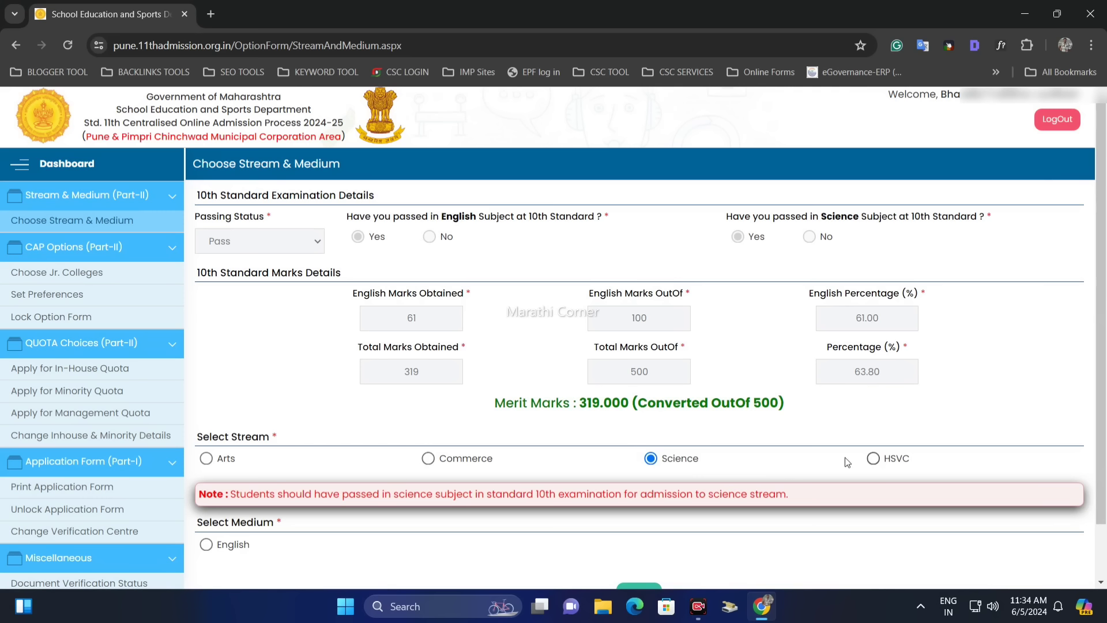
drag(207, 524, 280, 525)
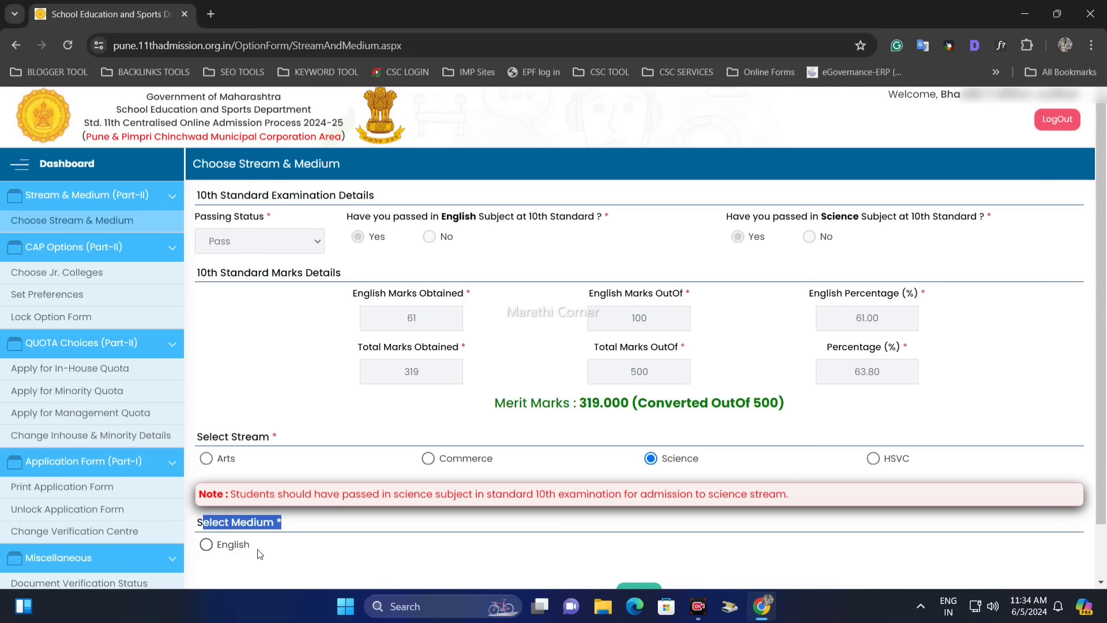
click(214, 548)
click(657, 589)
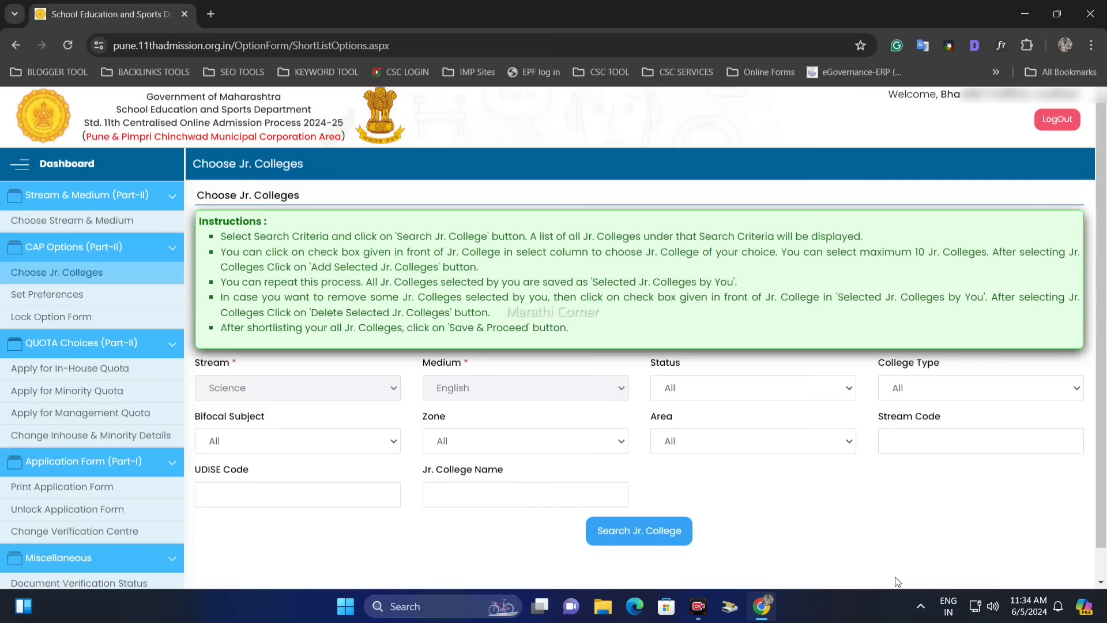
Step: Read the instructions for searching, adding and removing junior colleges on the Choose Jr. Colleges page
click(39, 283)
double_click(245, 221)
click(375, 231)
drag(219, 236, 738, 283)
click(404, 259)
drag(570, 327, 219, 236)
click(326, 240)
scroll(265, 357, down, 1)
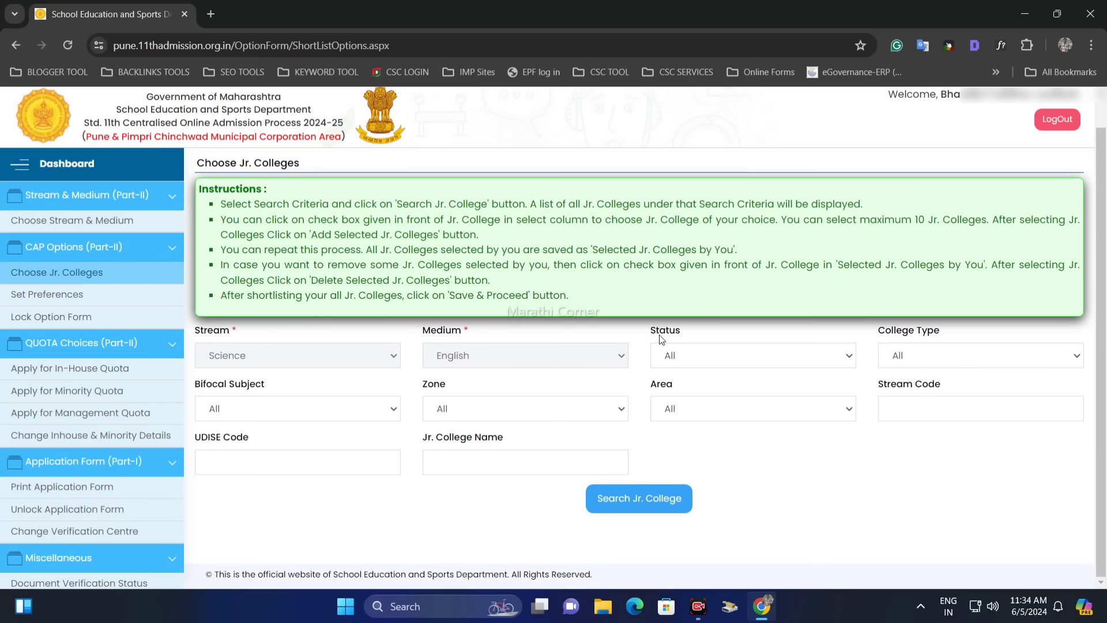
Step: Review the options of the Status and College Type filters, keeping both set to All
drag(665, 333, 699, 358)
click(699, 358)
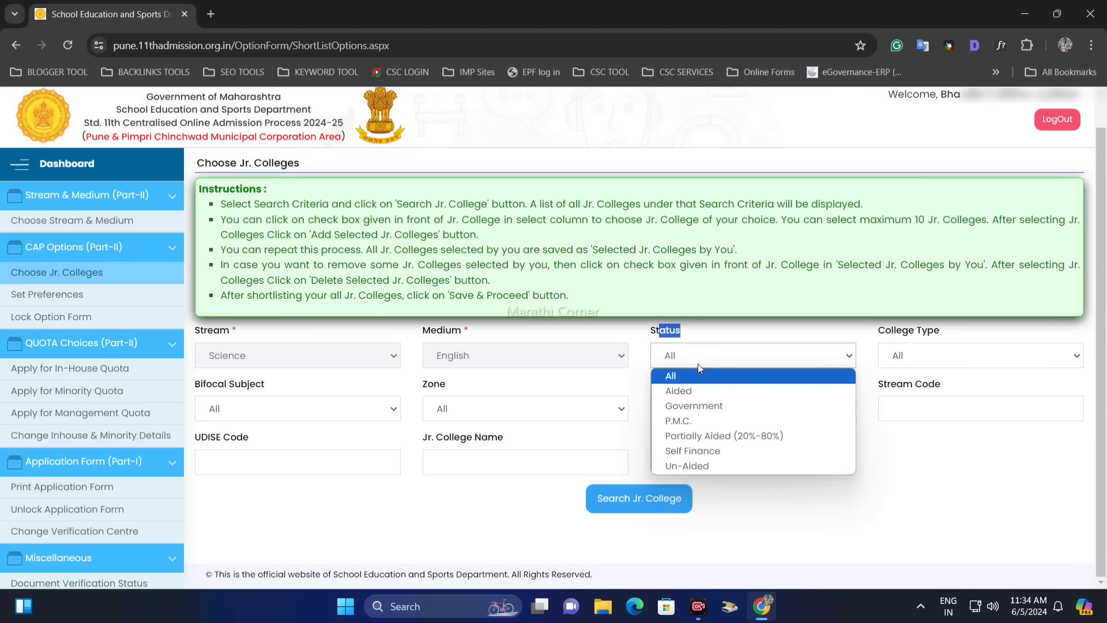
click(692, 358)
click(689, 358)
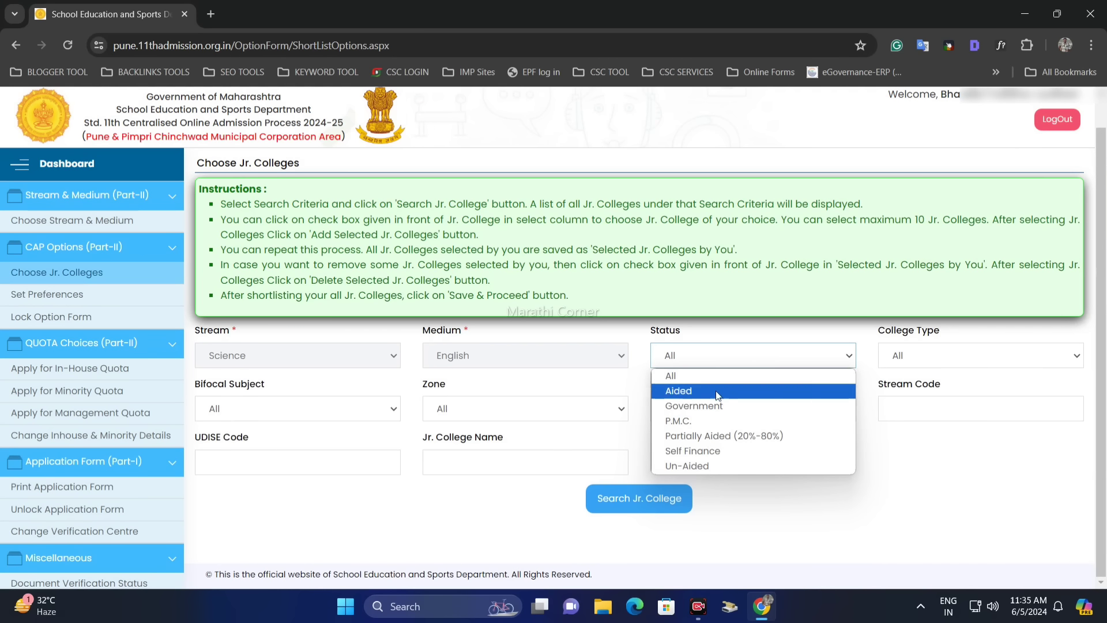
click(669, 376)
click(679, 363)
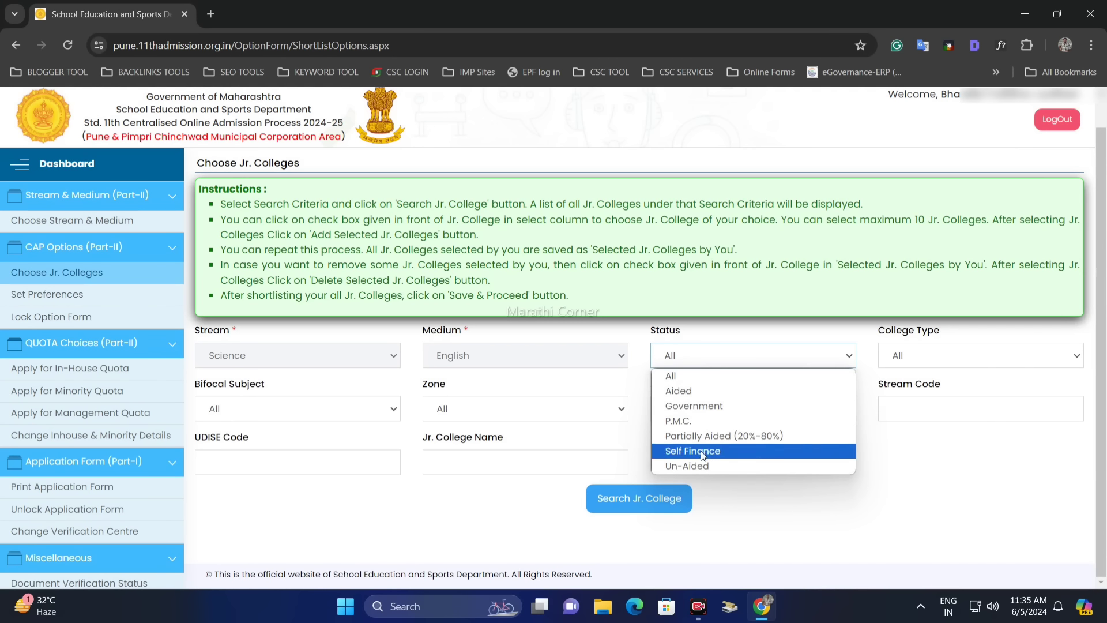
click(802, 499)
click(802, 499)
click(923, 353)
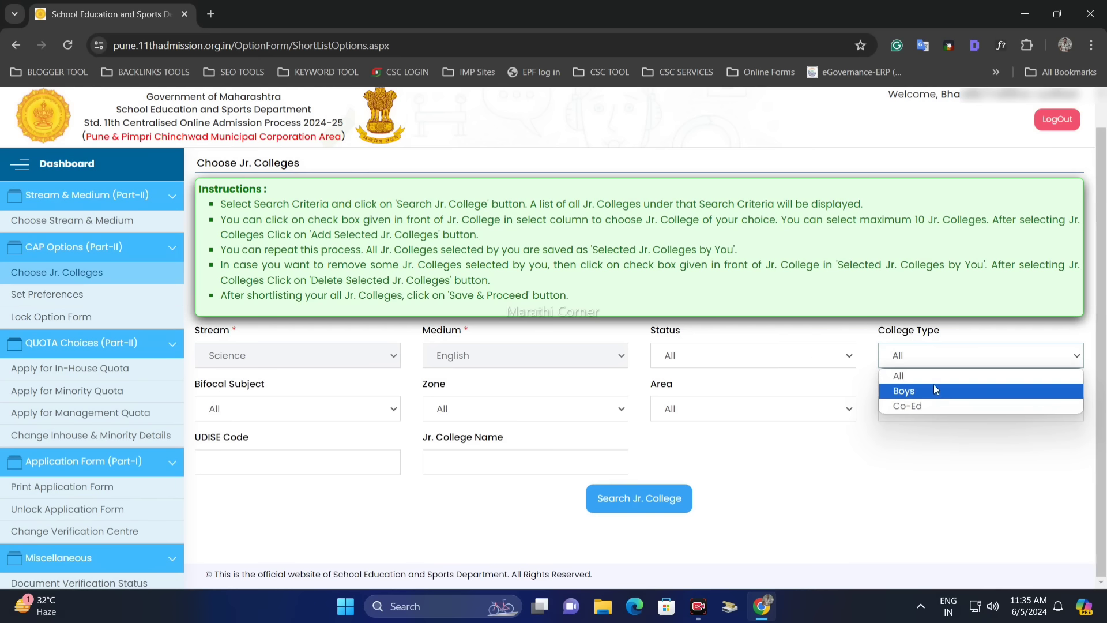
click(890, 376)
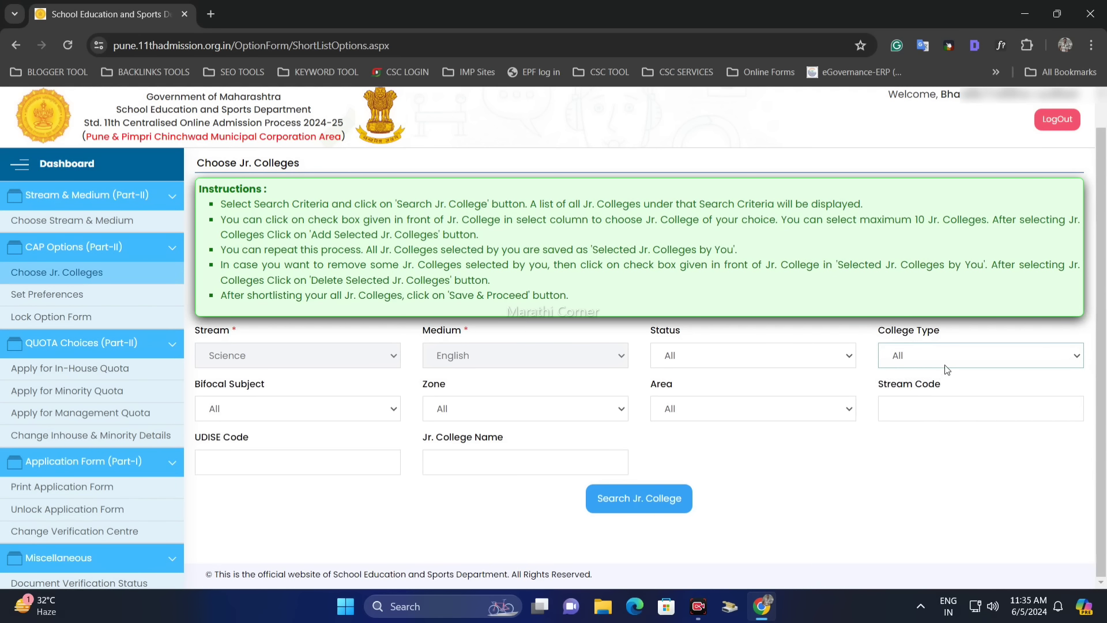
Step: Try Computer Science as the Bifocal Subject filter and reset it to All
triple_click(220, 385)
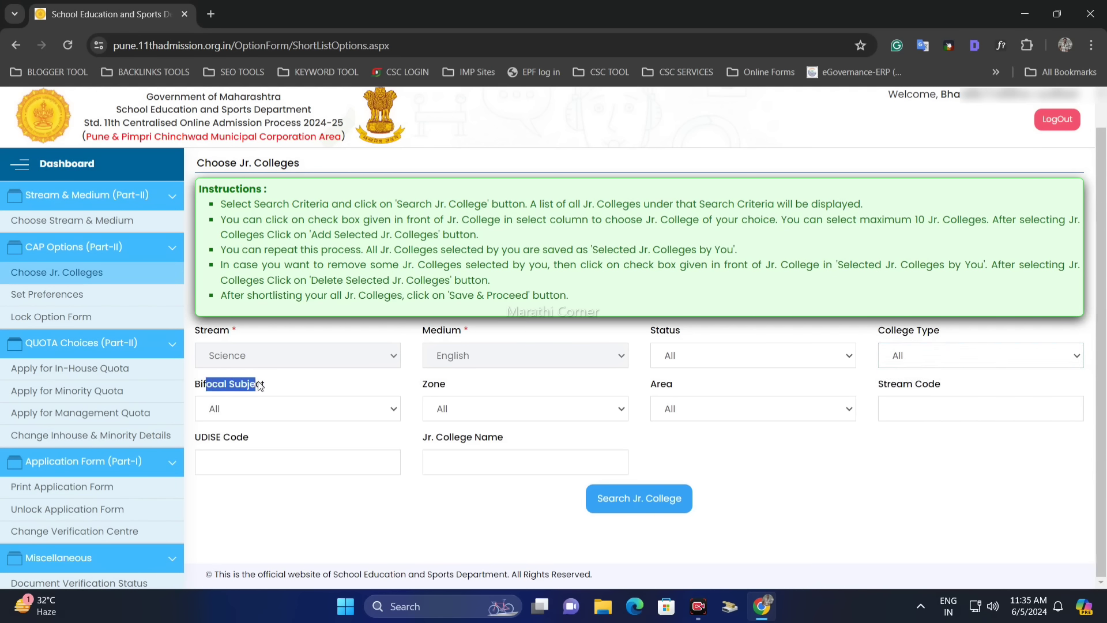
click(231, 414)
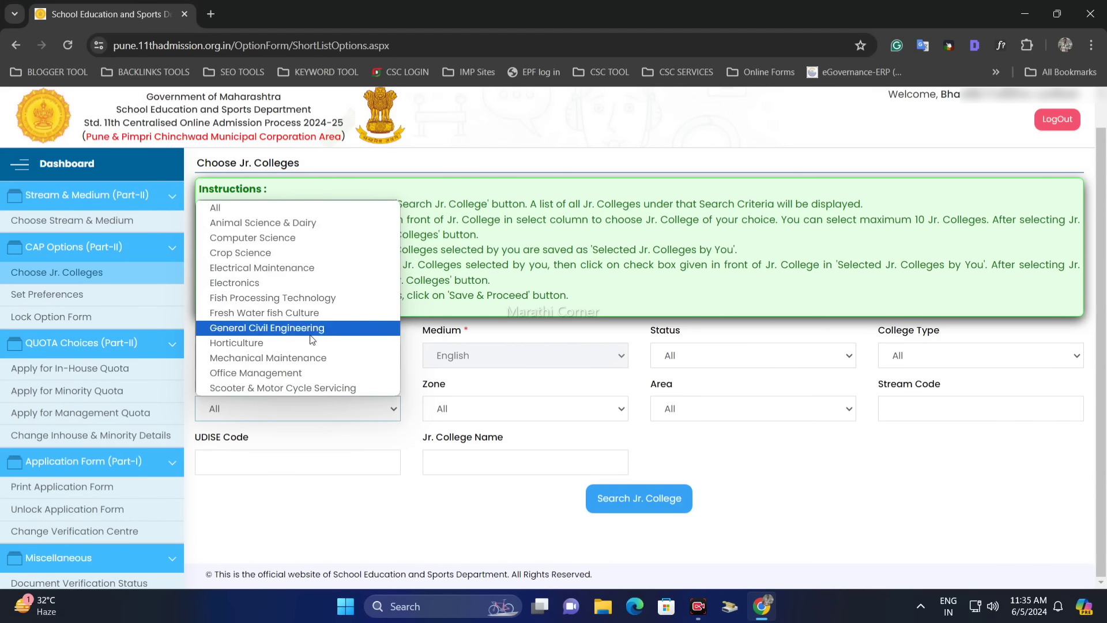
click(267, 238)
click(276, 404)
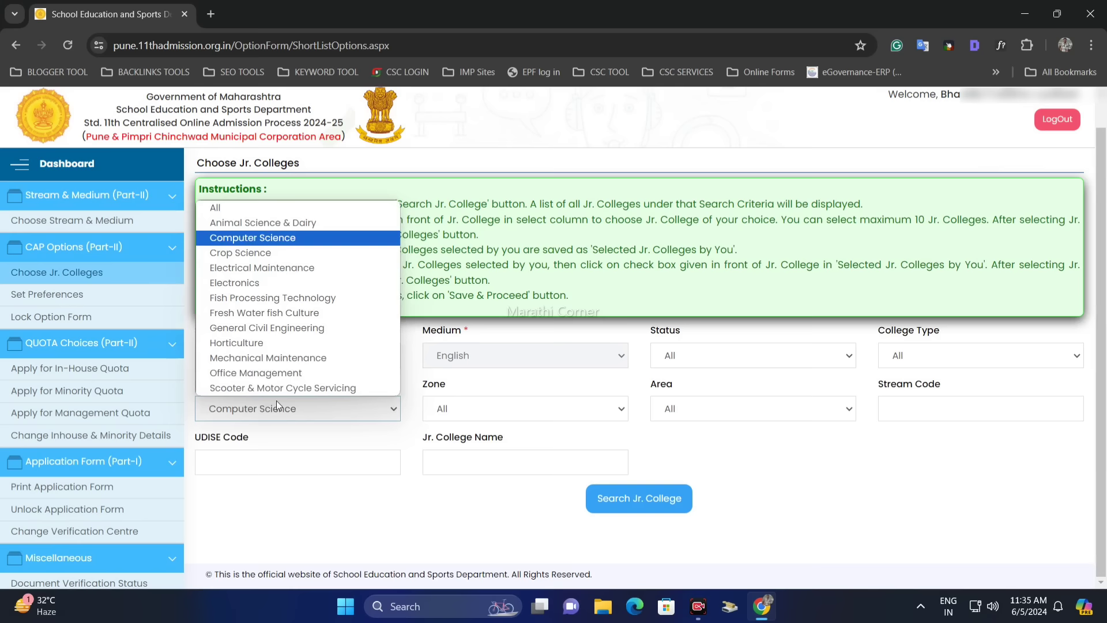
click(239, 207)
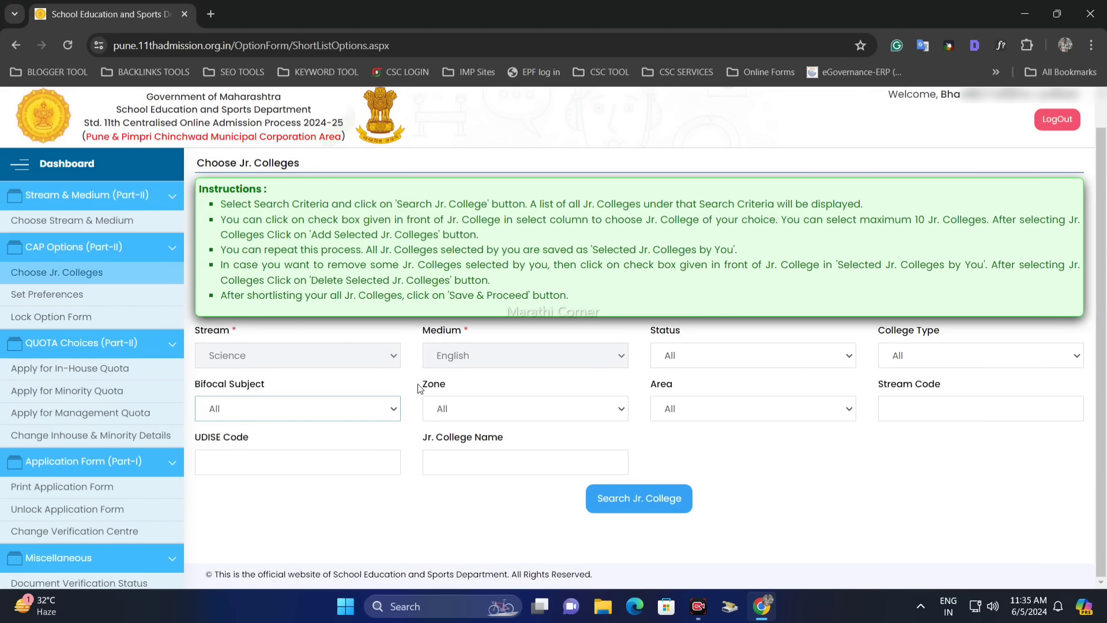
Step: Set the Zone filter to Hadapsar-Kondhwa-Kharadi
drag(420, 387, 445, 385)
click(493, 411)
click(494, 417)
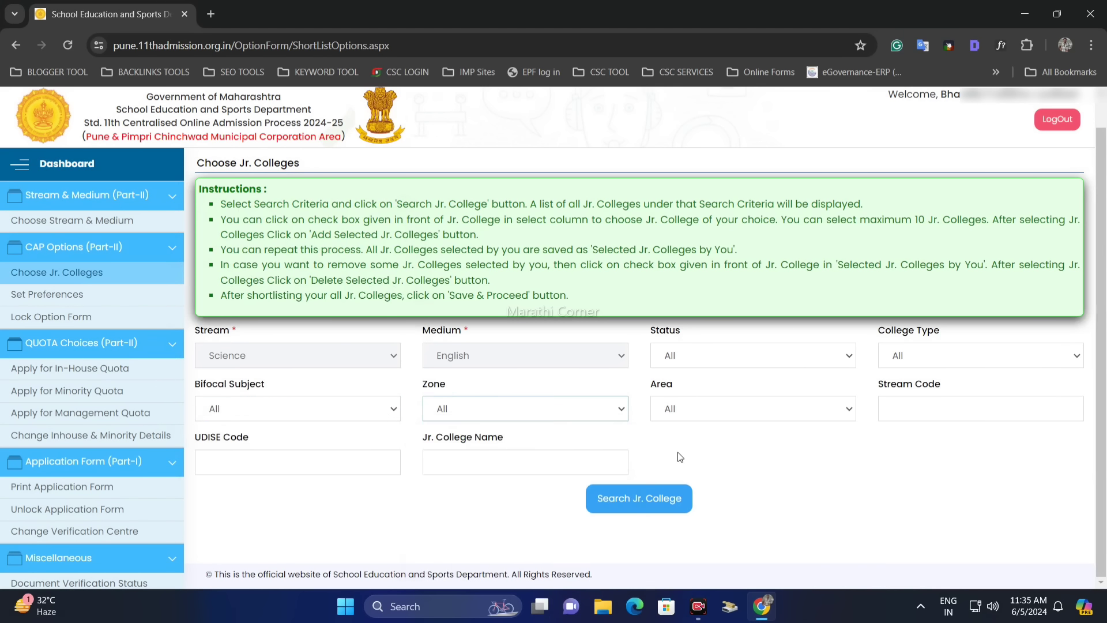
click(445, 418)
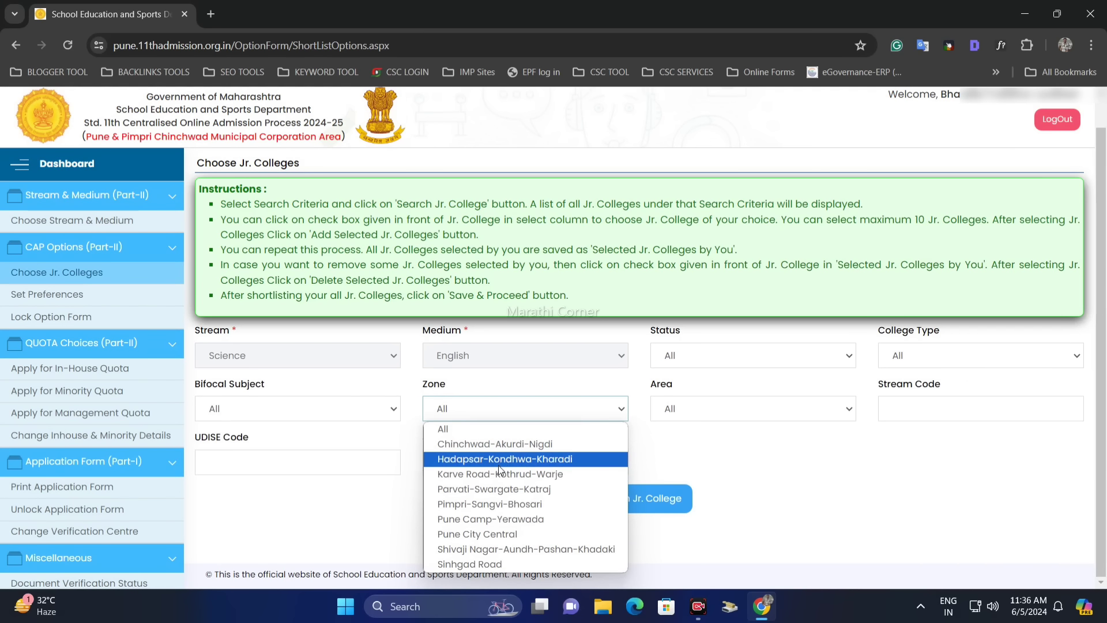
click(531, 464)
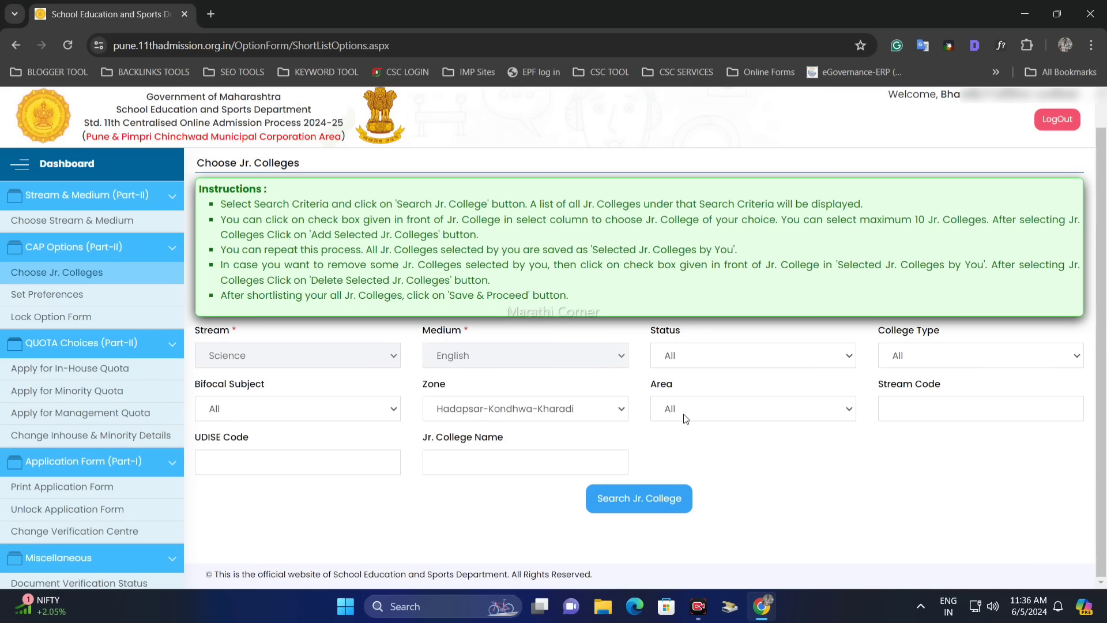
Step: Try Parvati-Swargate-Katraj as the zone and open its area choices
click(551, 410)
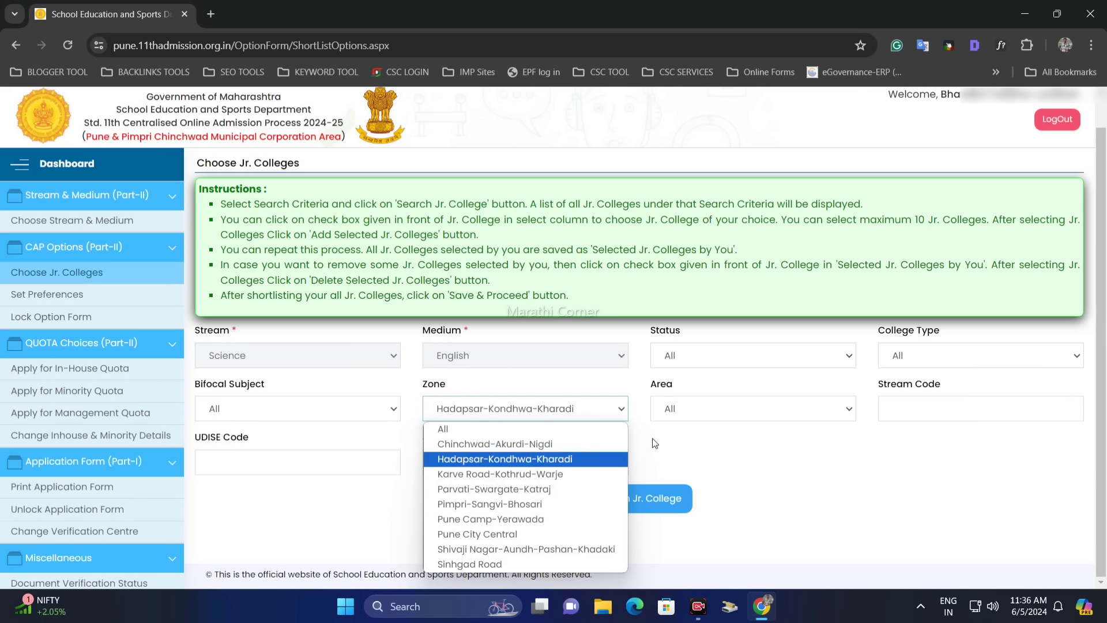
click(563, 489)
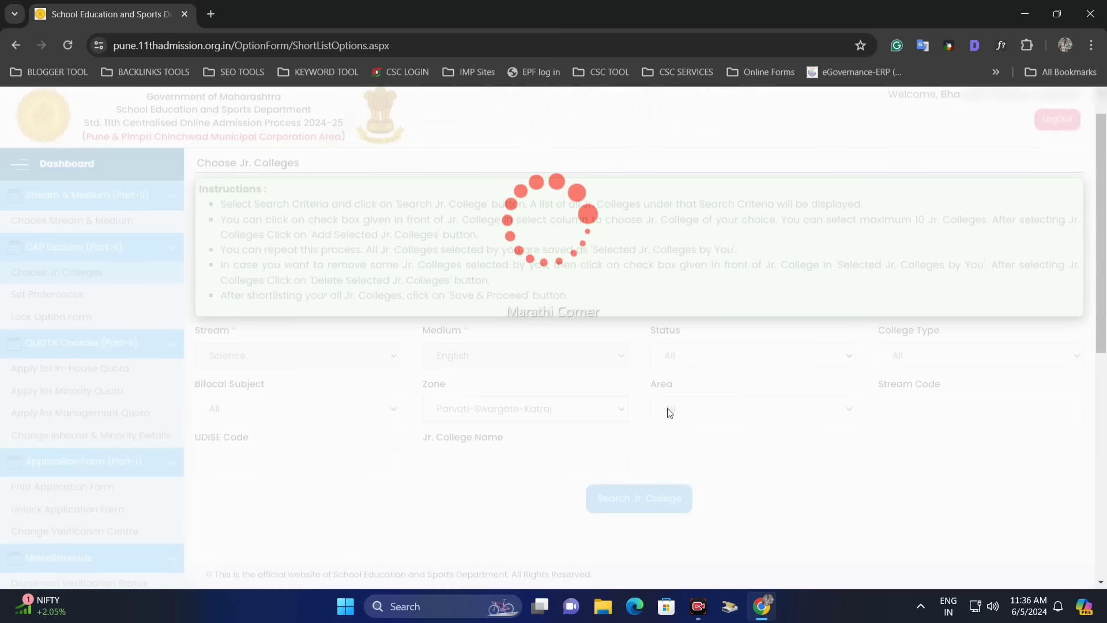
click(670, 405)
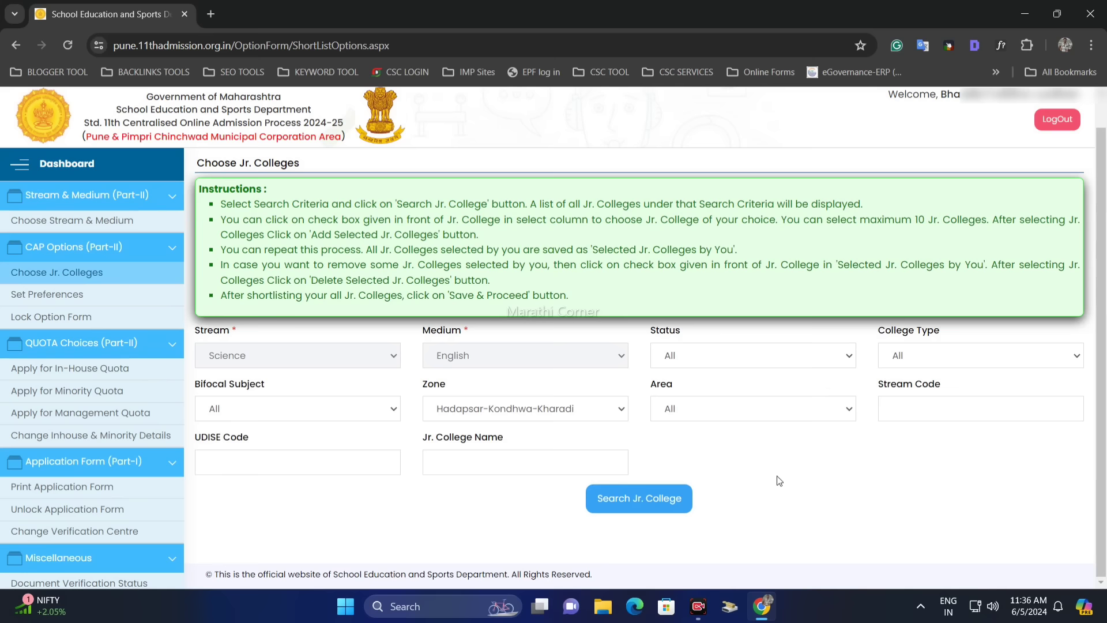
Step: Set the Area filter to HADAPSAR and search for matching junior colleges, leaving the code and name fields empty
click(717, 413)
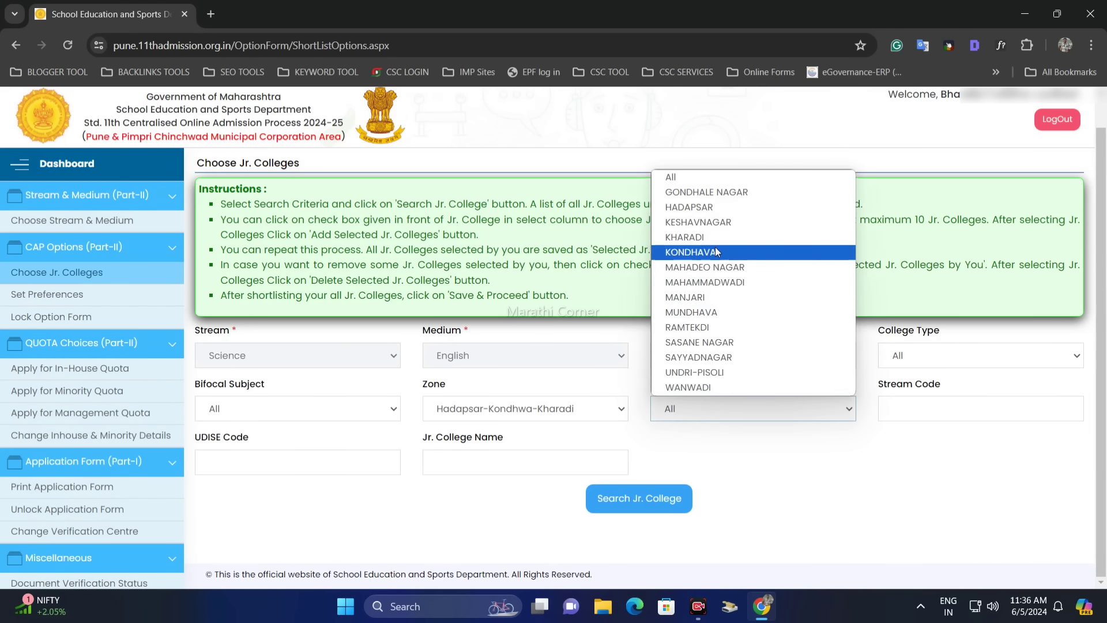
click(707, 208)
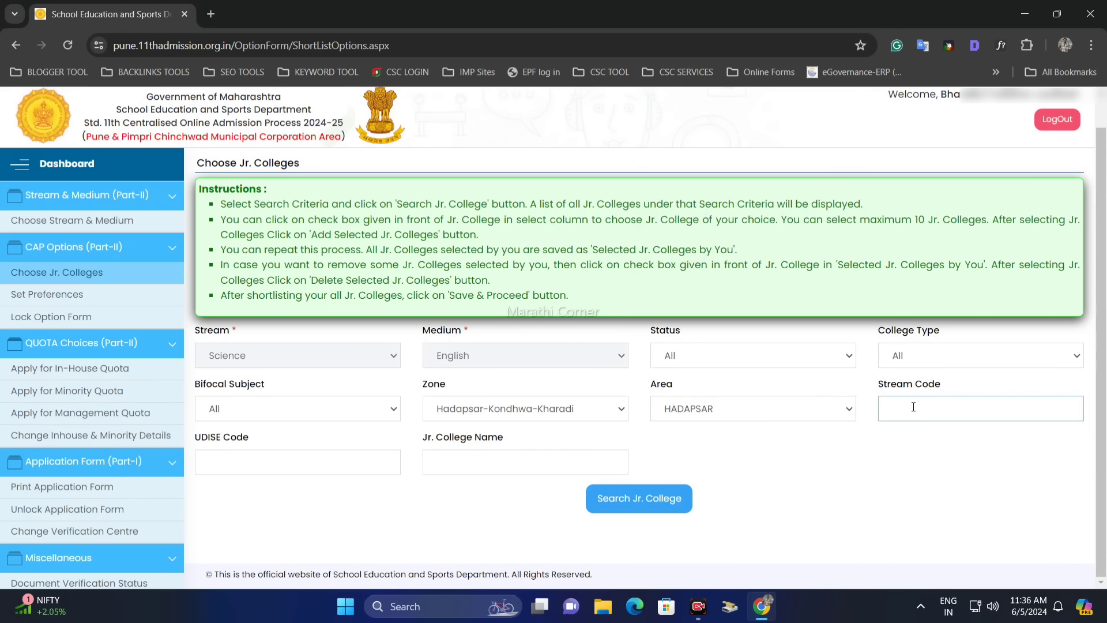
drag(871, 387, 929, 383)
click(979, 443)
click(435, 464)
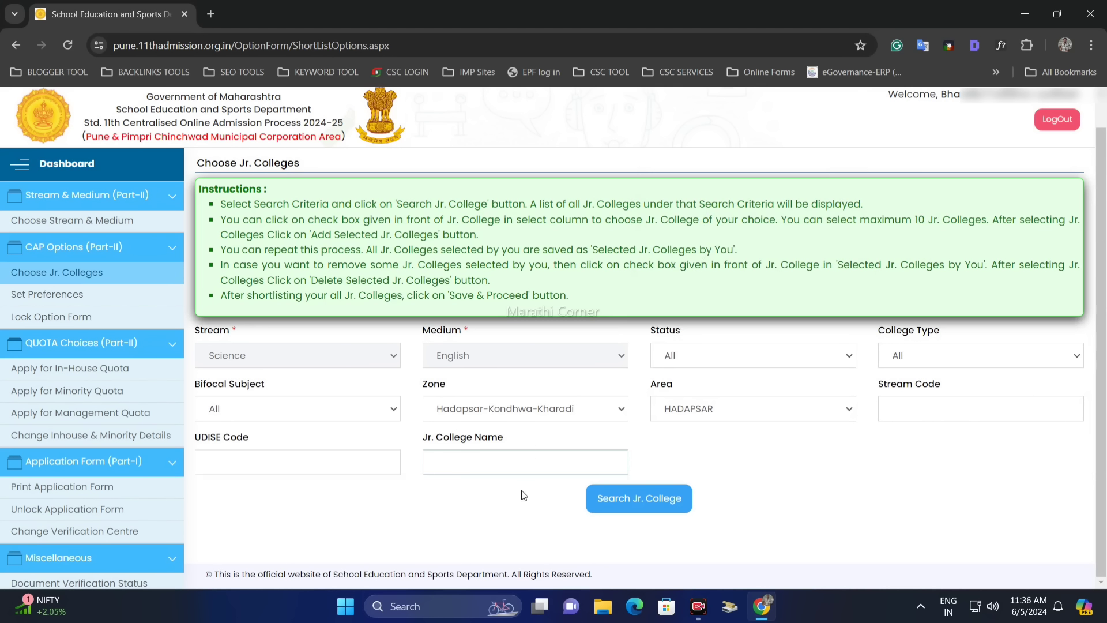
click(648, 499)
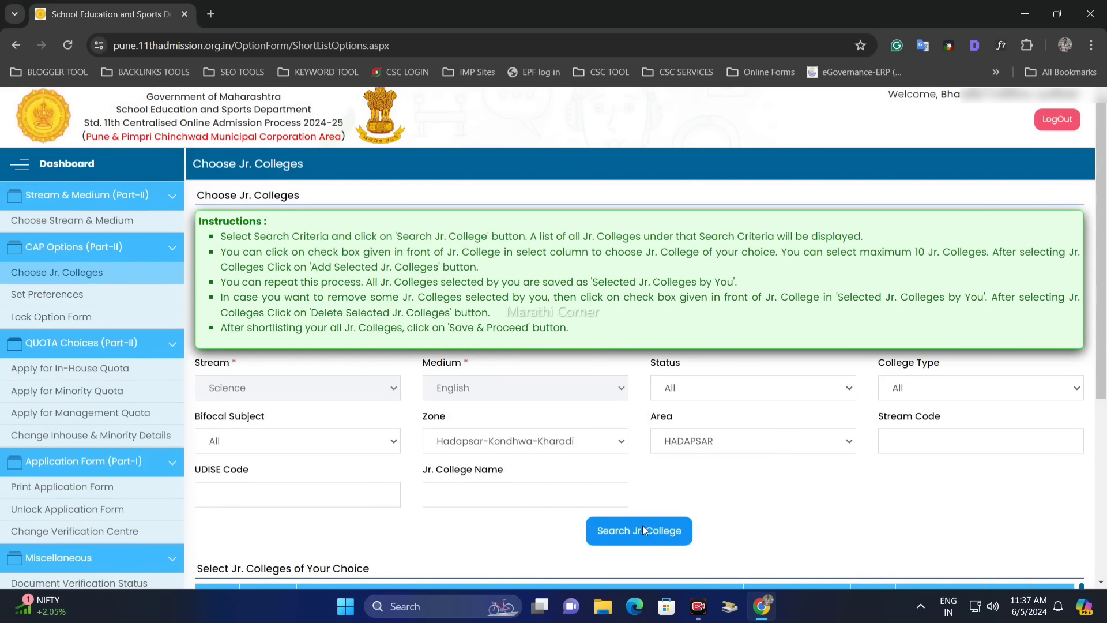
click(643, 530)
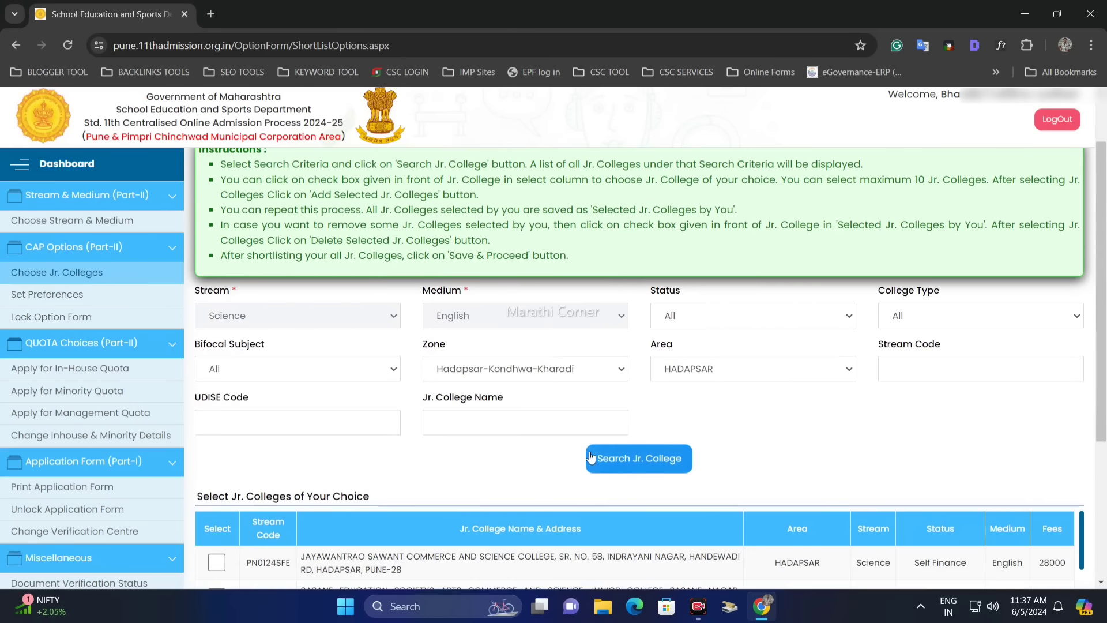
Step: Look through the full list of Hadapsar junior colleges with their stream codes, names and addresses
scroll(596, 459, down, 3)
scroll(519, 547, down, 1)
scroll(519, 548, up, 1)
drag(1102, 364, 1103, 406)
scroll(394, 426, down, 4)
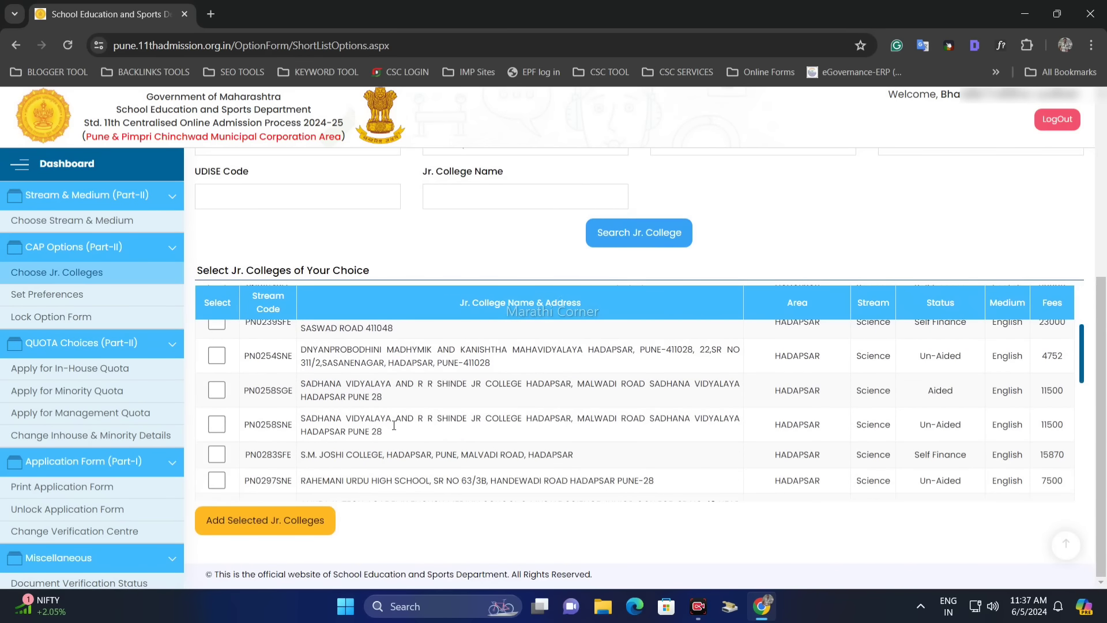
scroll(394, 425, down, 5)
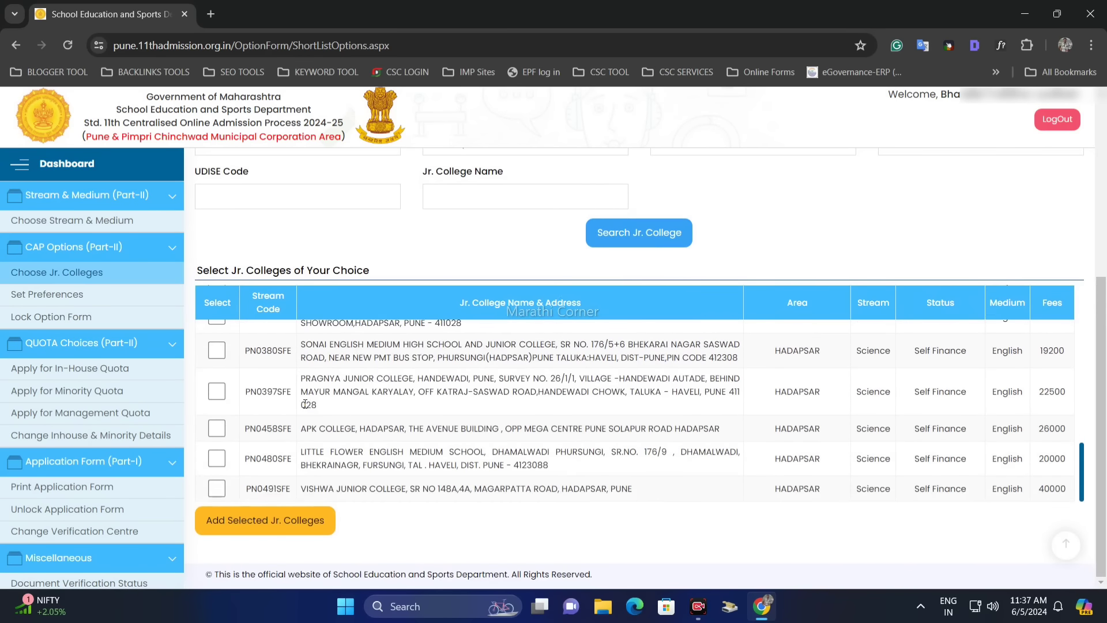
scroll(305, 404, up, 10)
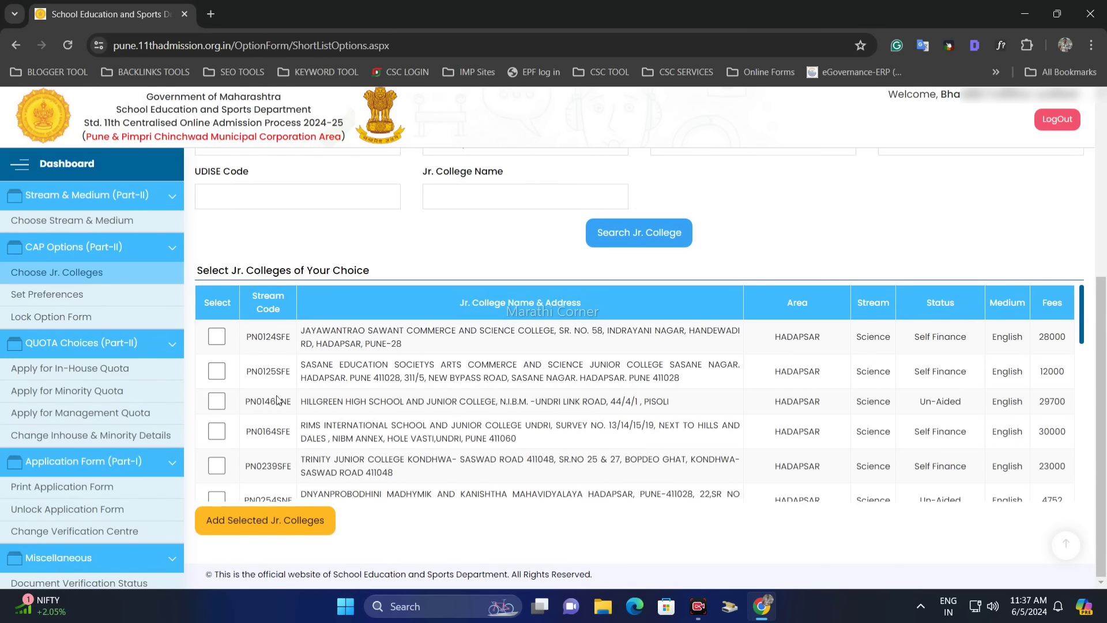
scroll(268, 407, down, 1)
scroll(337, 391, down, 2)
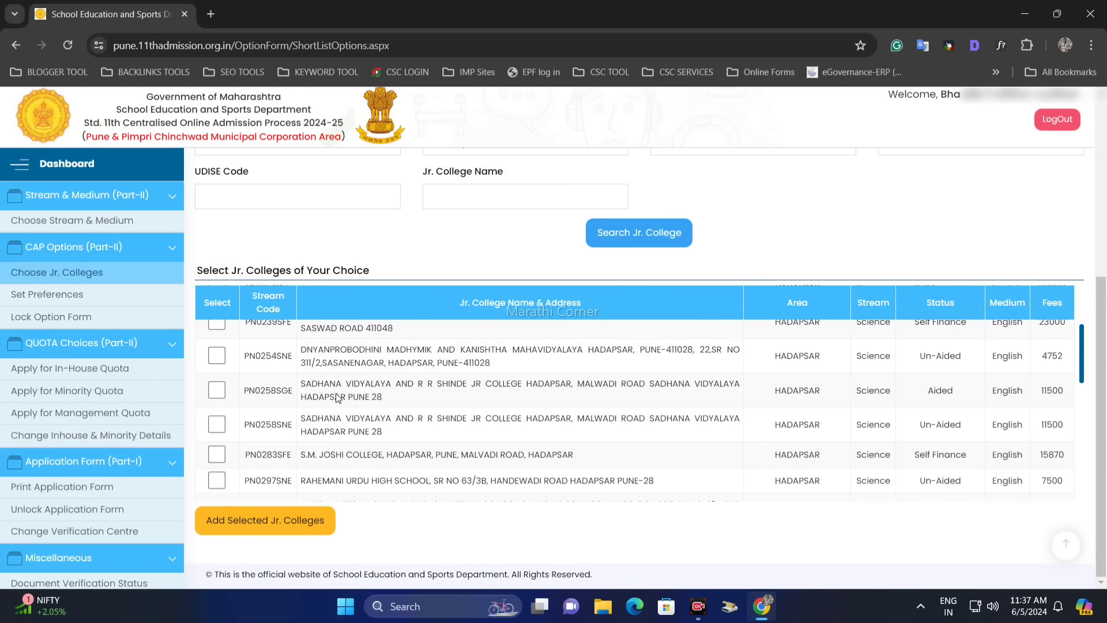
scroll(836, 380, up, 6)
scroll(782, 365, down, 2)
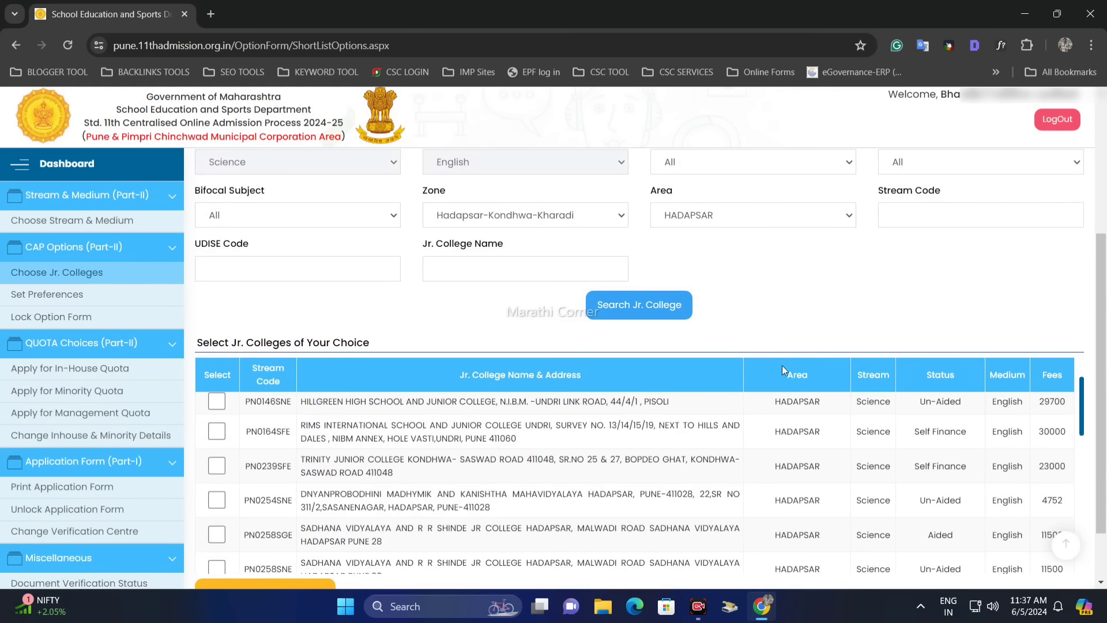
scroll(782, 365, up, 5)
scroll(1099, 403, down, 3)
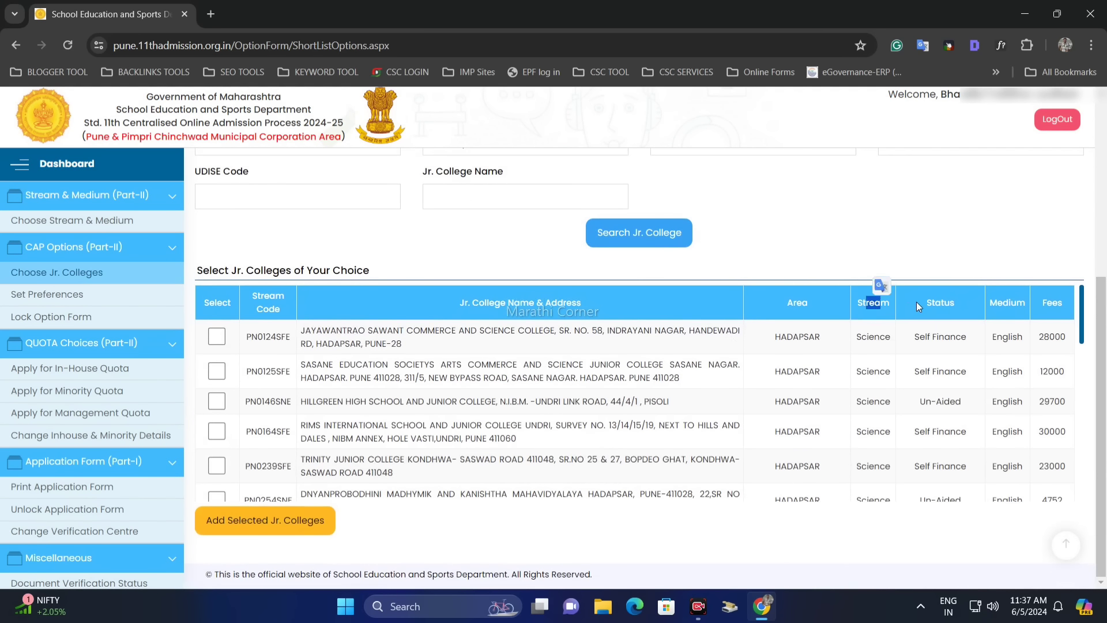
Step: Examine the Status and Medium columns for the listed Hadapsar colleges
drag(919, 306, 985, 308)
click(950, 332)
drag(930, 370, 953, 453)
scroll(927, 483, down, 1)
scroll(952, 430, down, 1)
scroll(952, 424, down, 1)
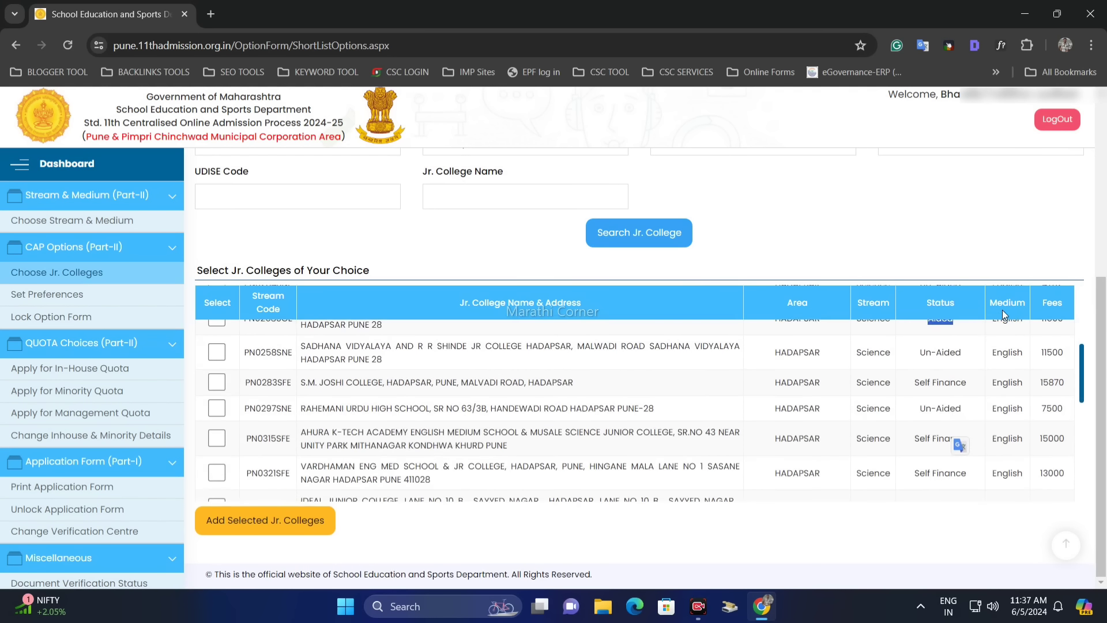
click(983, 343)
scroll(993, 349, down, 1)
scroll(1013, 355, up, 2)
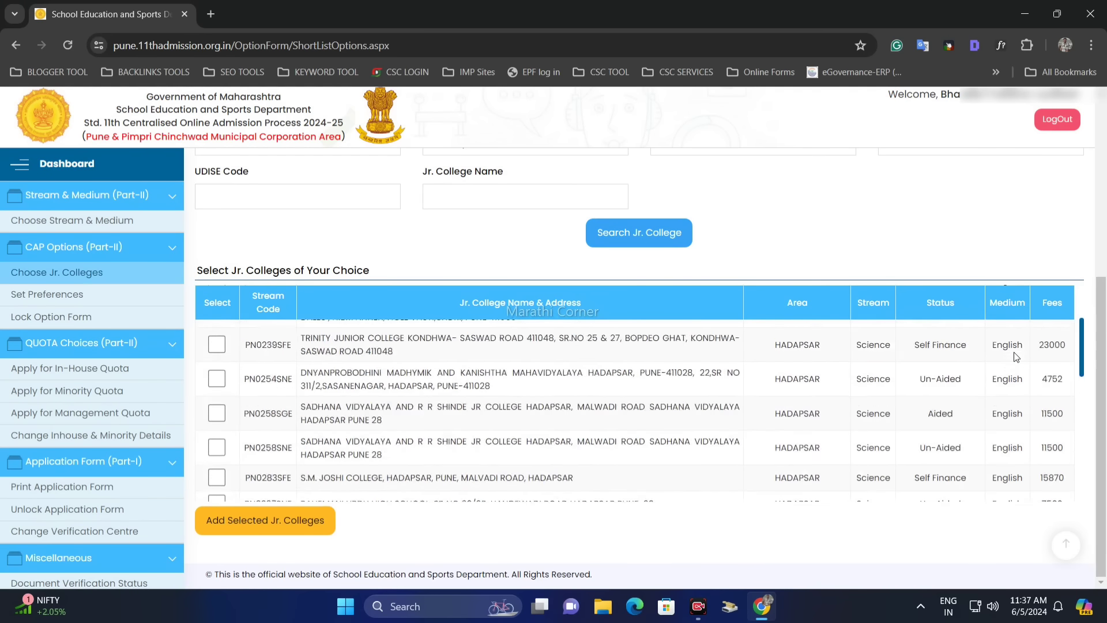
scroll(1018, 355, up, 2)
Step: Compare the fees of the aided, un-aided and self-finance colleges in the Hadapsar list
double_click(1059, 303)
scroll(1063, 427, down, 2)
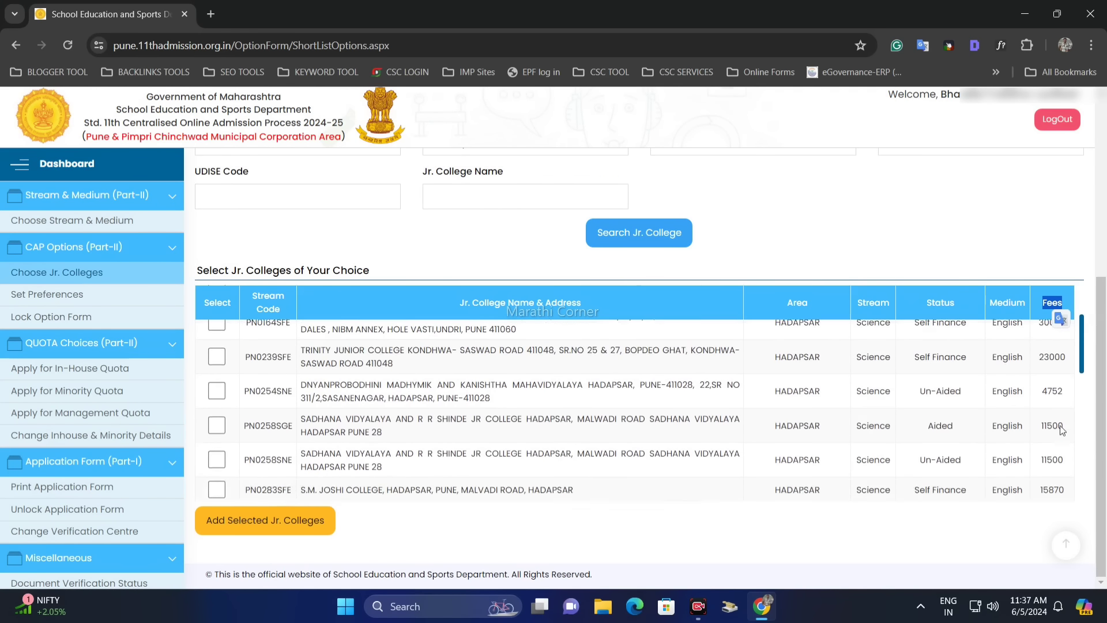
scroll(1063, 429, down, 1)
scroll(1054, 402, down, 3)
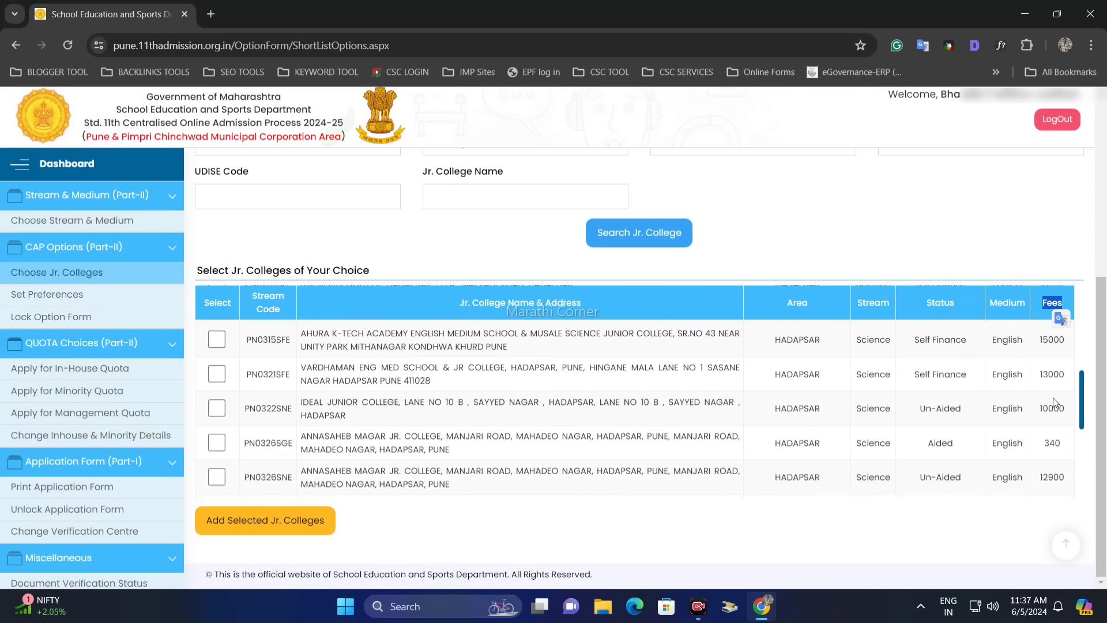
scroll(1054, 402, down, 4)
scroll(1060, 447, up, 3)
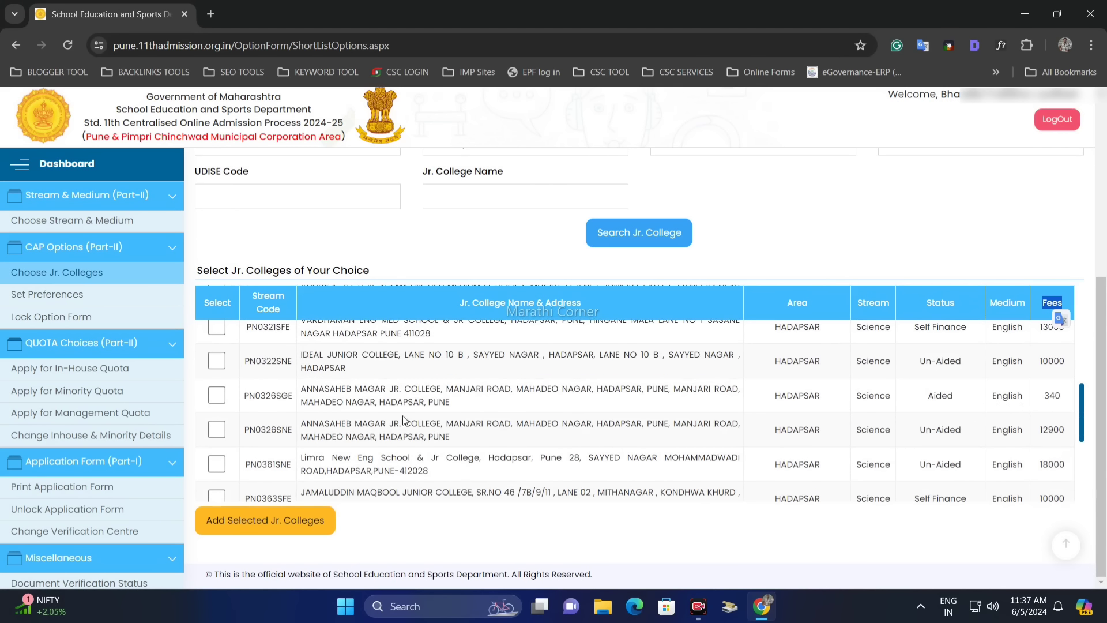
double_click(938, 396)
drag(1044, 396, 1051, 393)
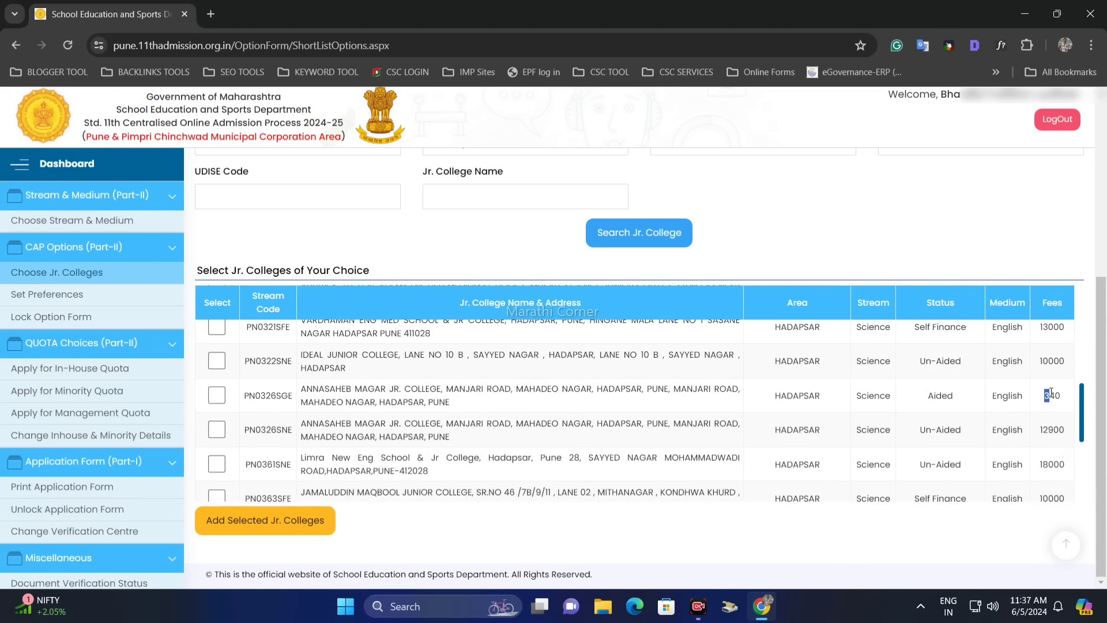
drag(921, 430, 964, 437)
scroll(1035, 413, up, 3)
drag(1039, 436, 1065, 437)
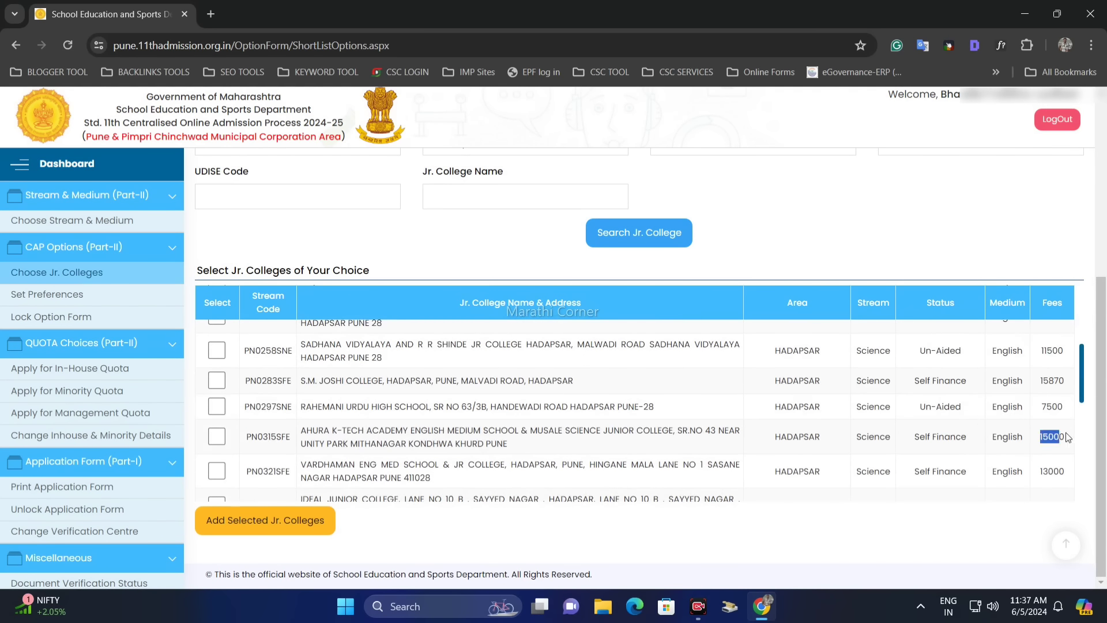
scroll(946, 397, up, 5)
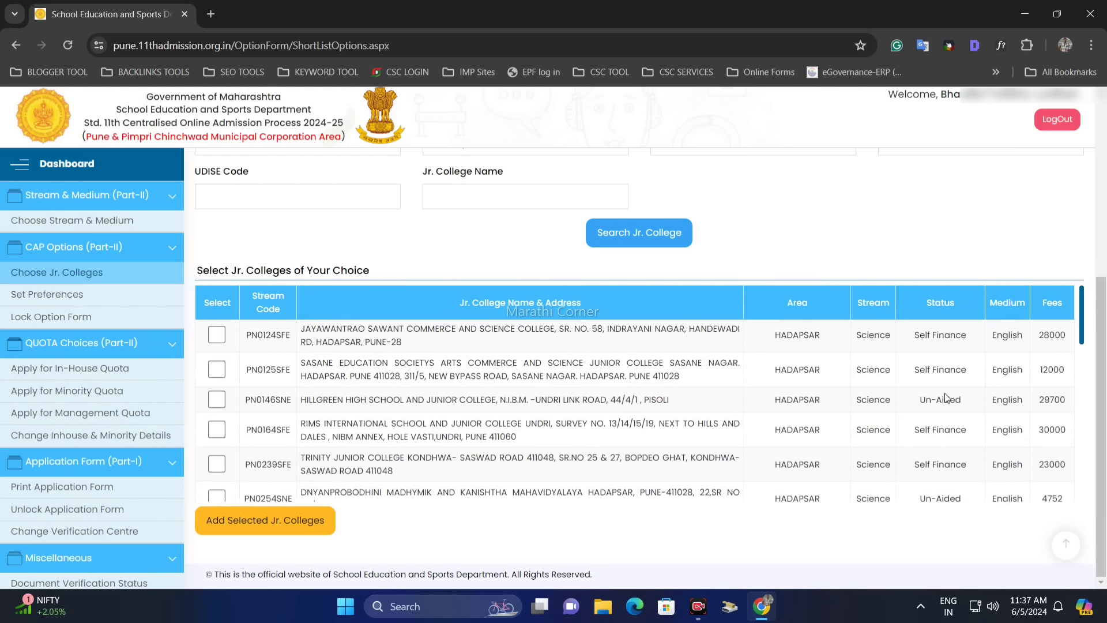
scroll(946, 397, down, 10)
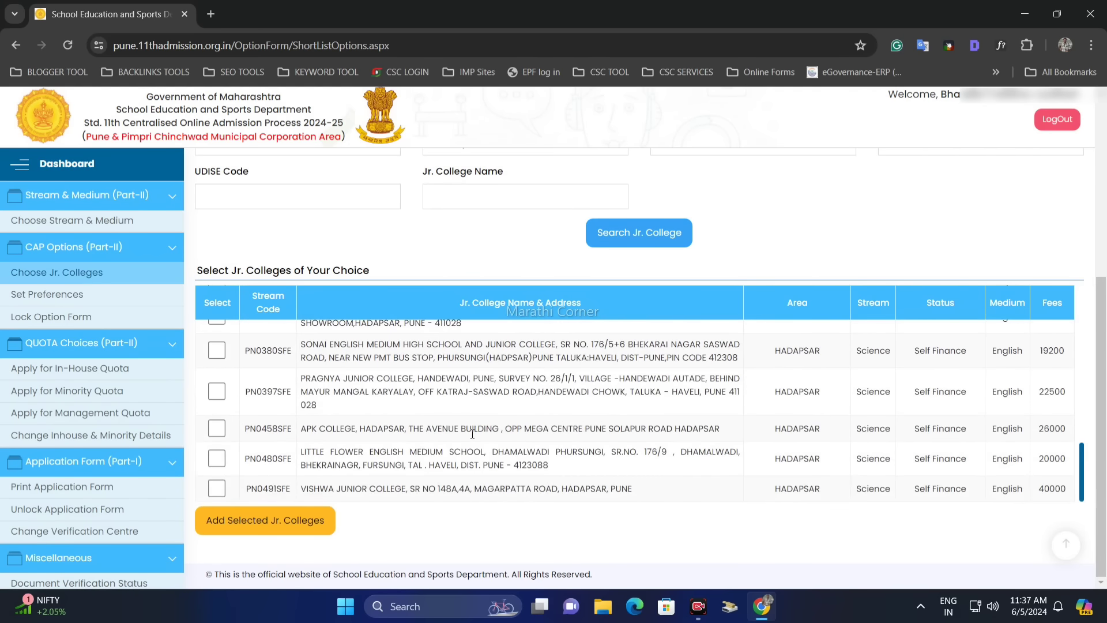
Step: Mark the aided Annasaheb Magar Jr. College (PN0326SGE) and Dnyanprobodhini Madhymik and Kanishtha Mahavidyalaya (PN0254SNE) in the Hadapsar results
scroll(258, 397, up, 5)
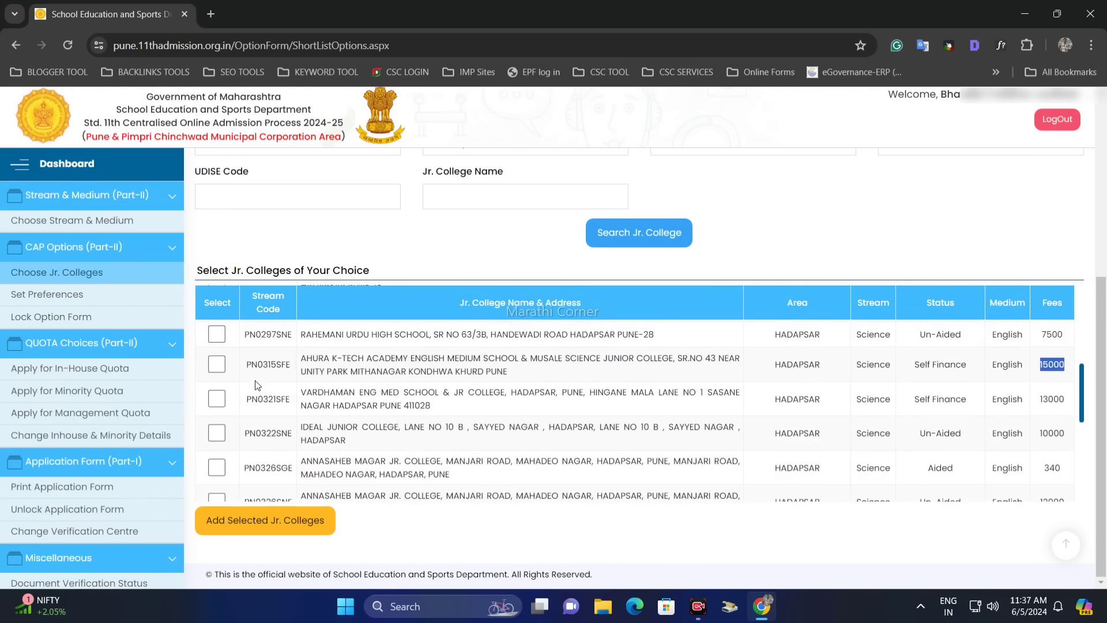
click(216, 468)
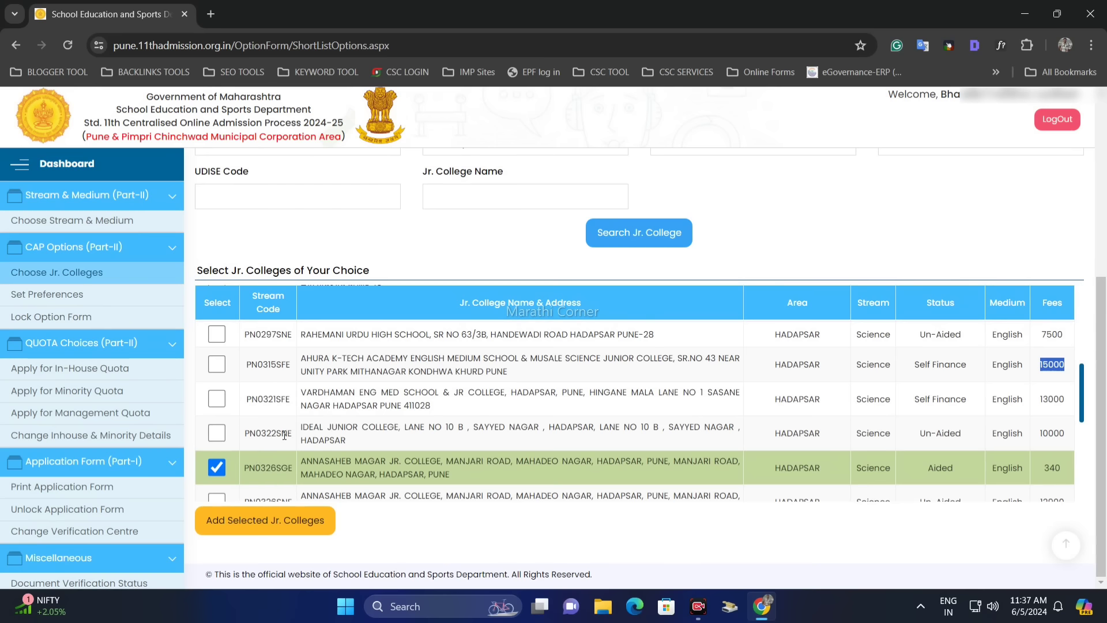
scroll(285, 434, up, 3)
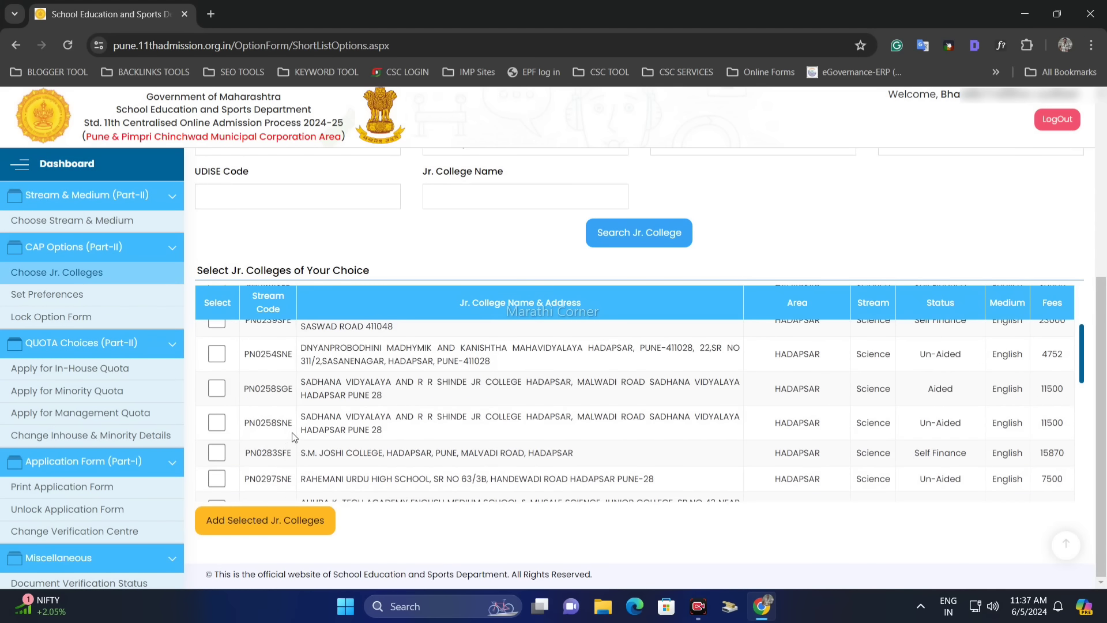
scroll(293, 436, up, 3)
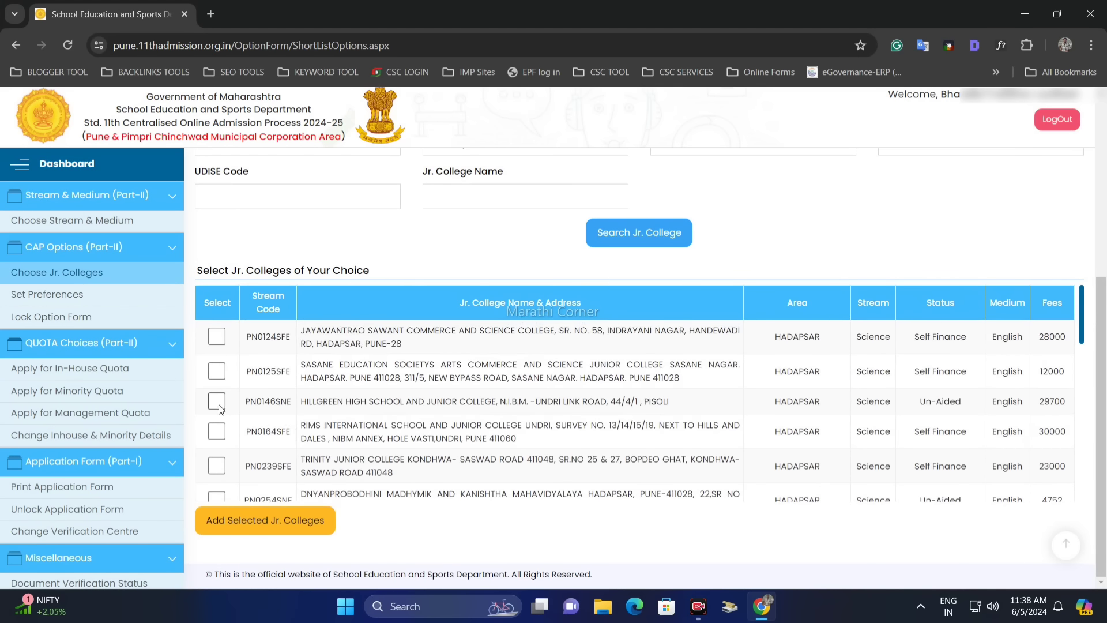
scroll(219, 407, down, 2)
click(217, 428)
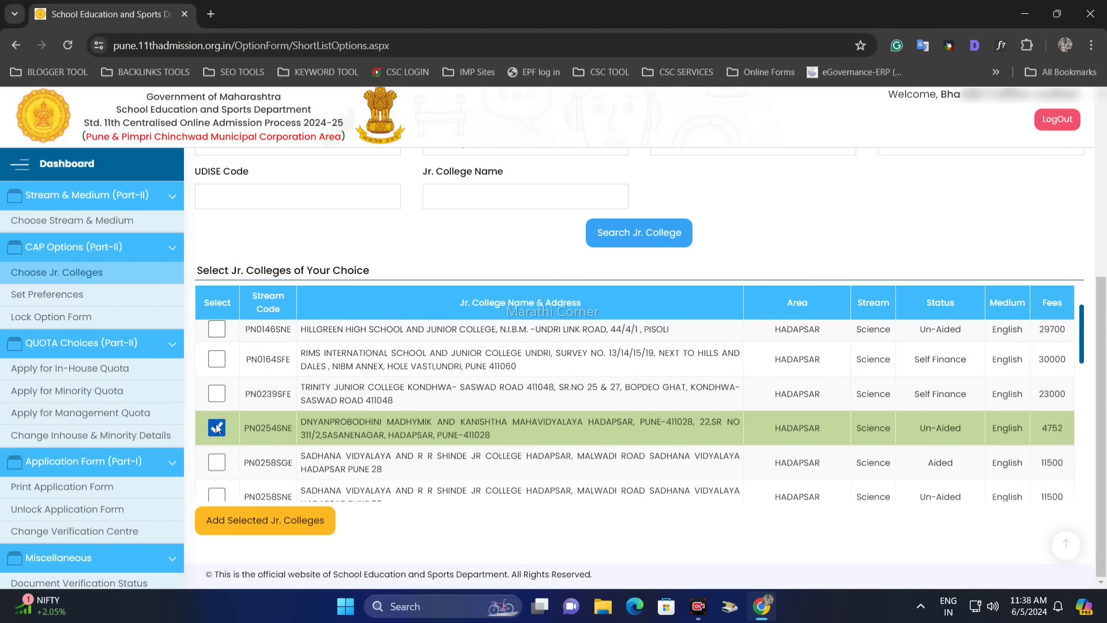
Step: Add the two marked Hadapsar colleges to the selected junior colleges and check their entries in that list
scroll(439, 429, down, 5)
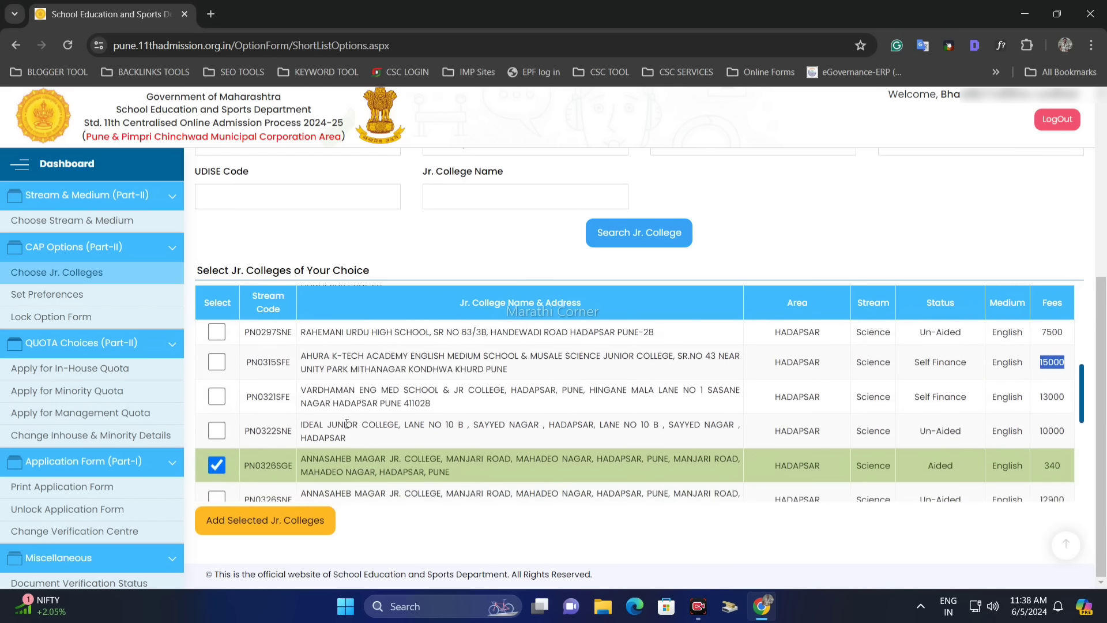
scroll(307, 429, up, 4)
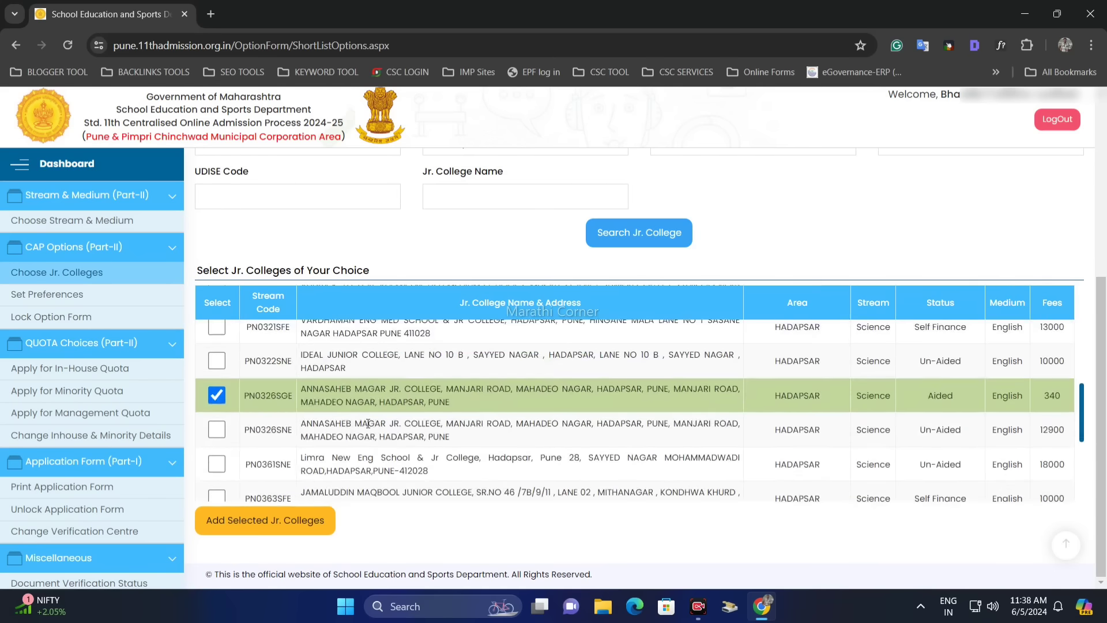
click(282, 527)
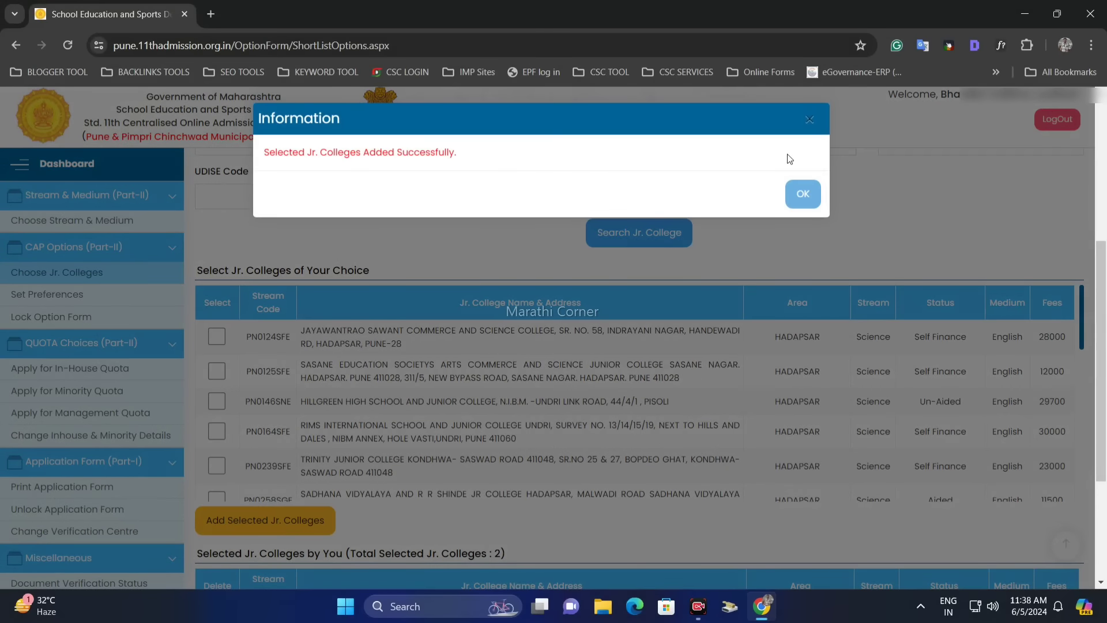
click(801, 193)
scroll(556, 495, down, 5)
scroll(555, 495, down, 3)
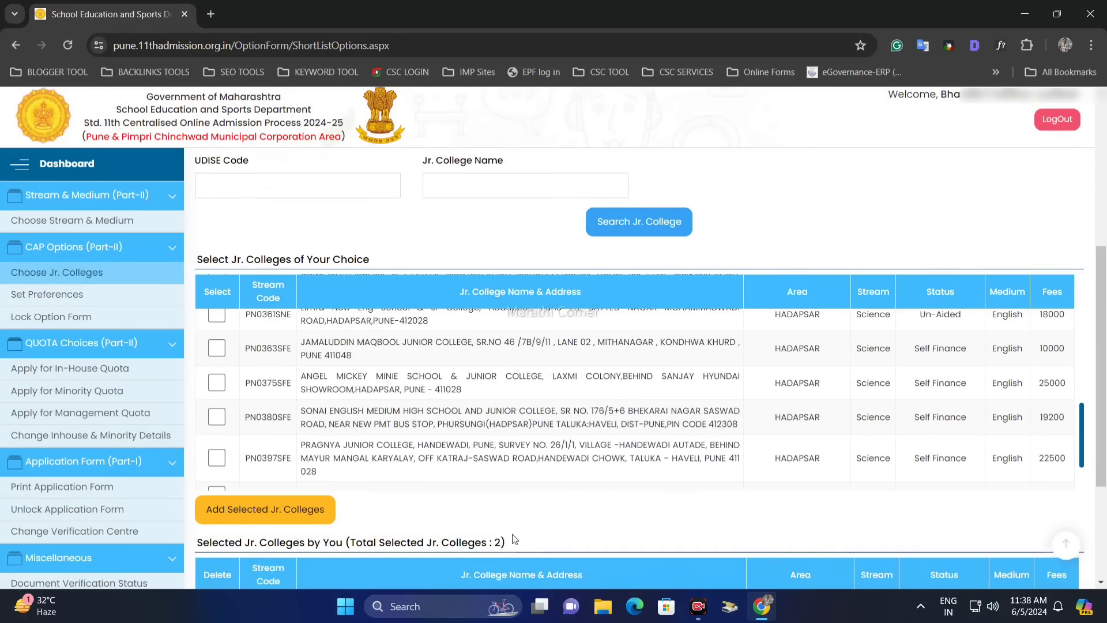
scroll(286, 402, down, 3)
drag(301, 414, 387, 428)
click(478, 317)
Step: Set the Zone filter to Parvati-Swargate-Katraj and open the Area choices
scroll(445, 453, up, 6)
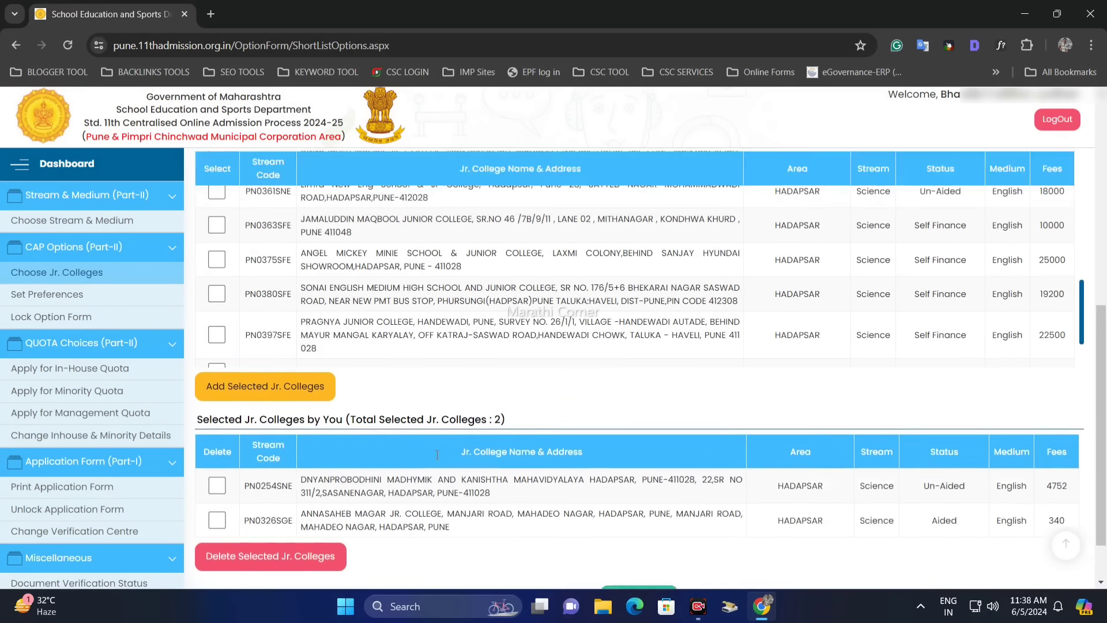
scroll(750, 267, up, 3)
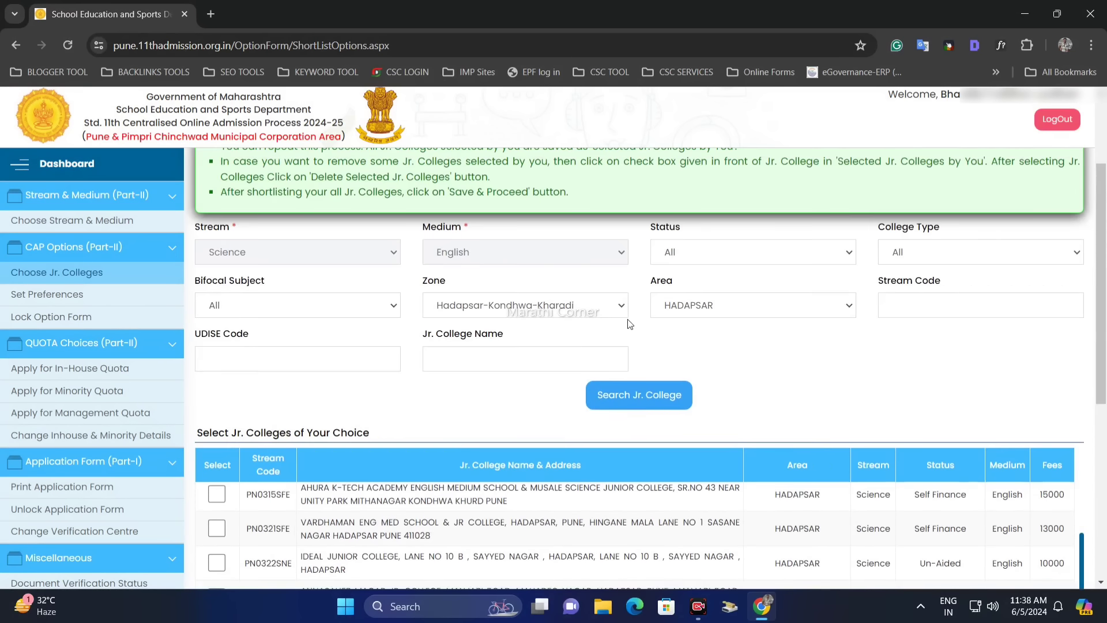
click(525, 307)
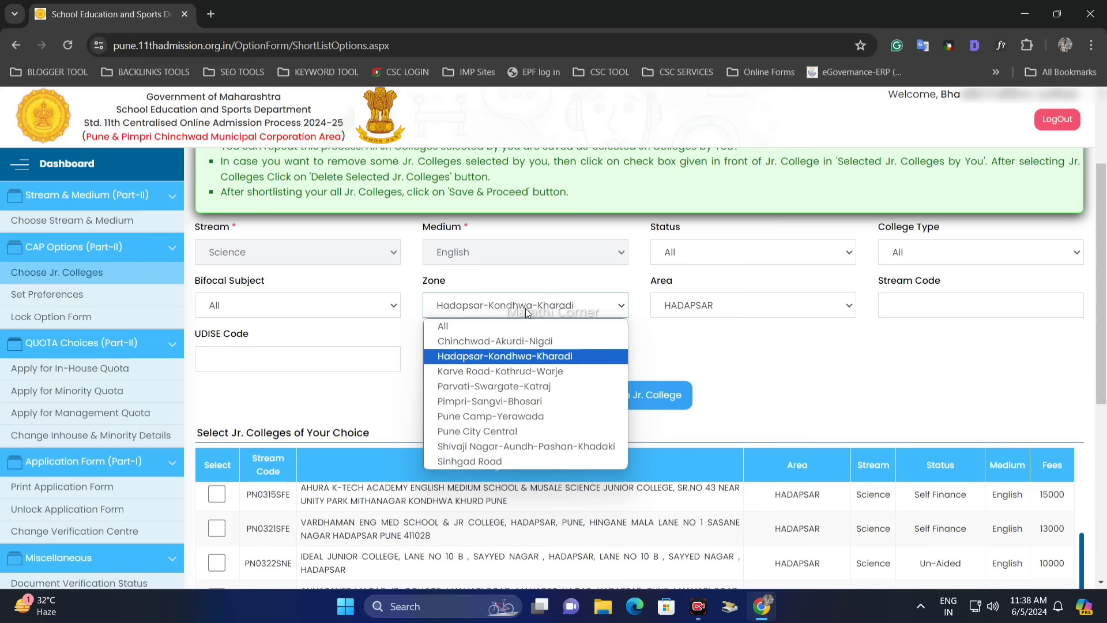
click(518, 385)
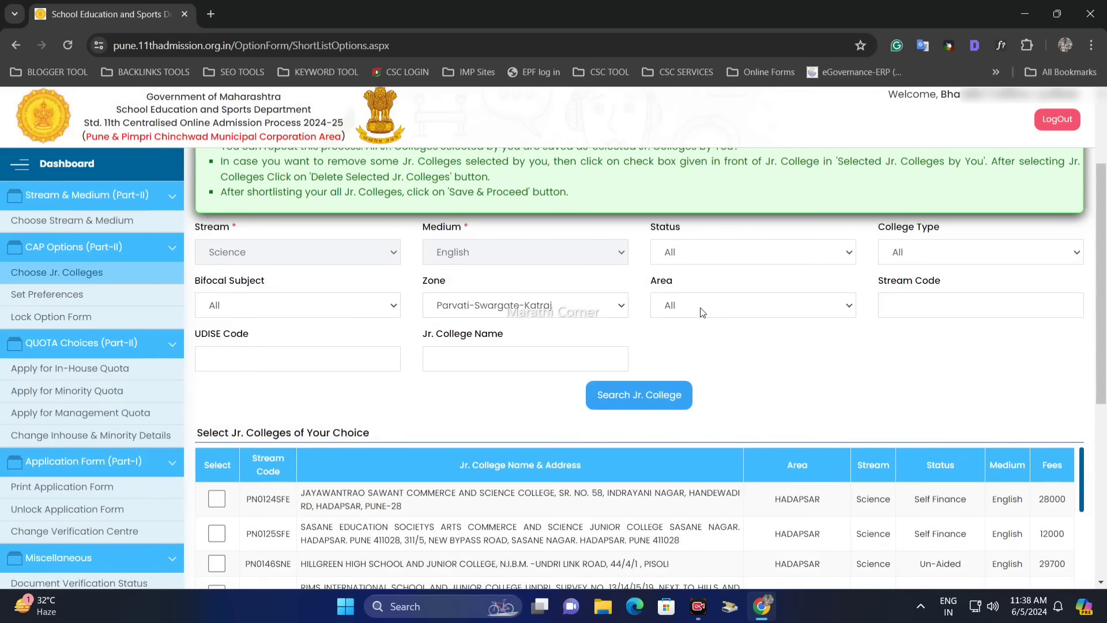
click(701, 307)
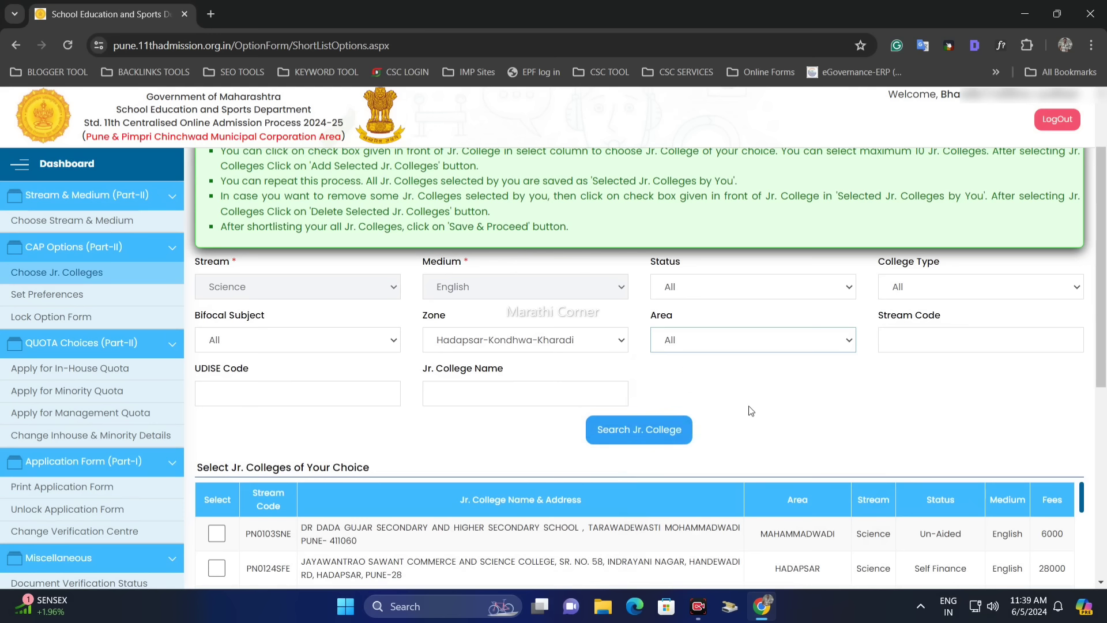
Step: Search for junior colleges in all areas of the Hadapsar-Kondhwa-Kharadi zone
click(633, 433)
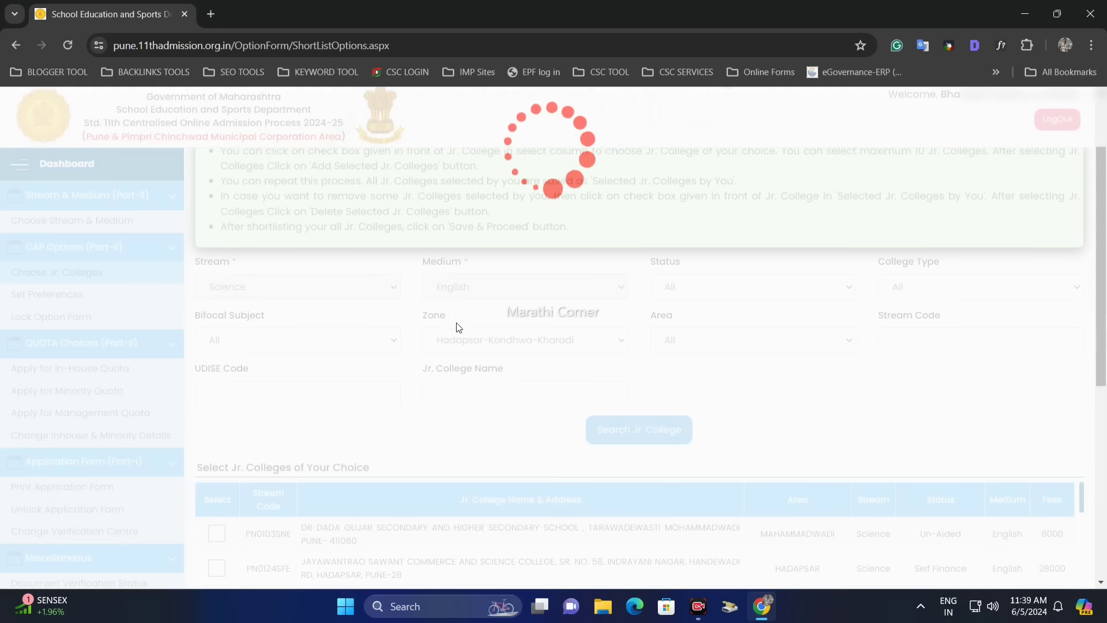
drag(488, 321, 442, 317)
scroll(414, 373, down, 3)
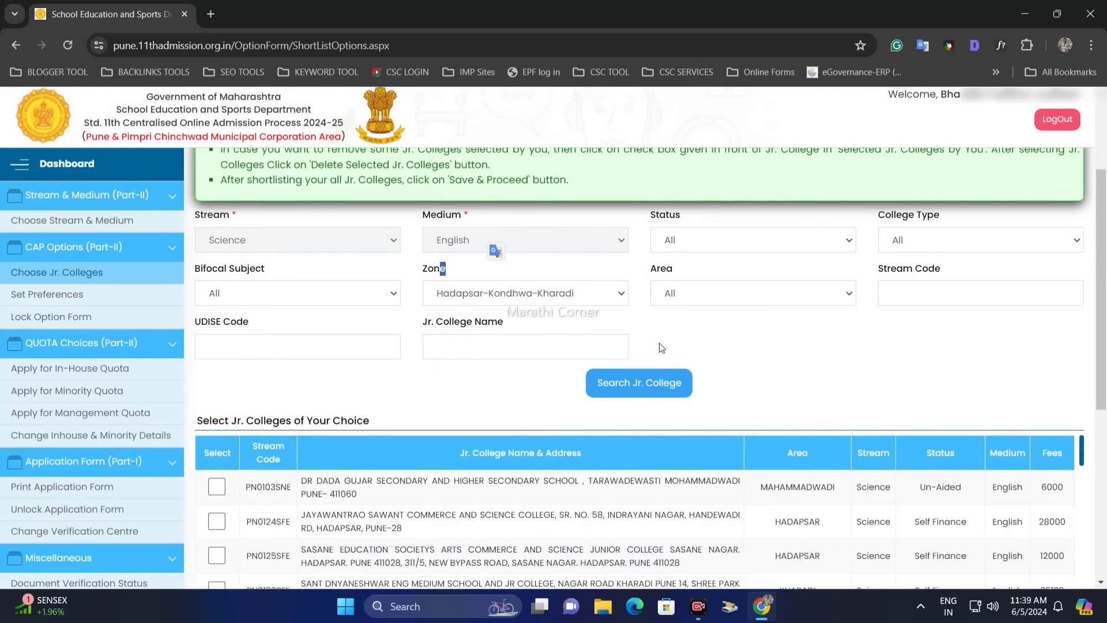
scroll(364, 454, up, 4)
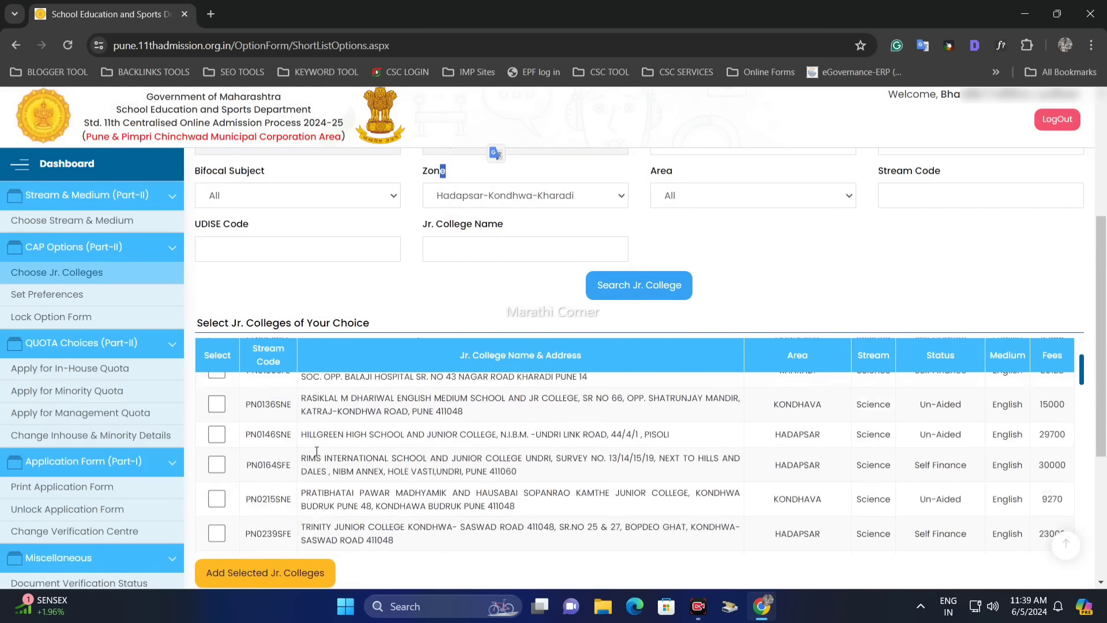
Step: Mark the aided Kharadi colleges Bhartiya Jain Sanghatana (PN0442SGE) and Vishnuji Sekuji Satav (PN0444SGE) and add them to the selected colleges
scroll(242, 418, down, 10)
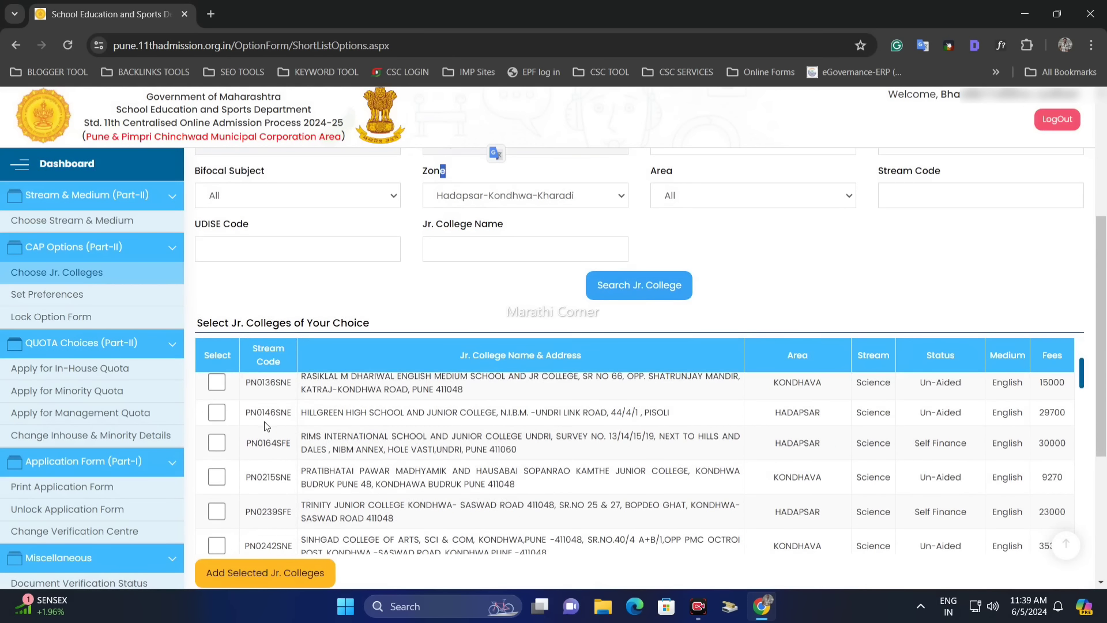
scroll(275, 428, down, 8)
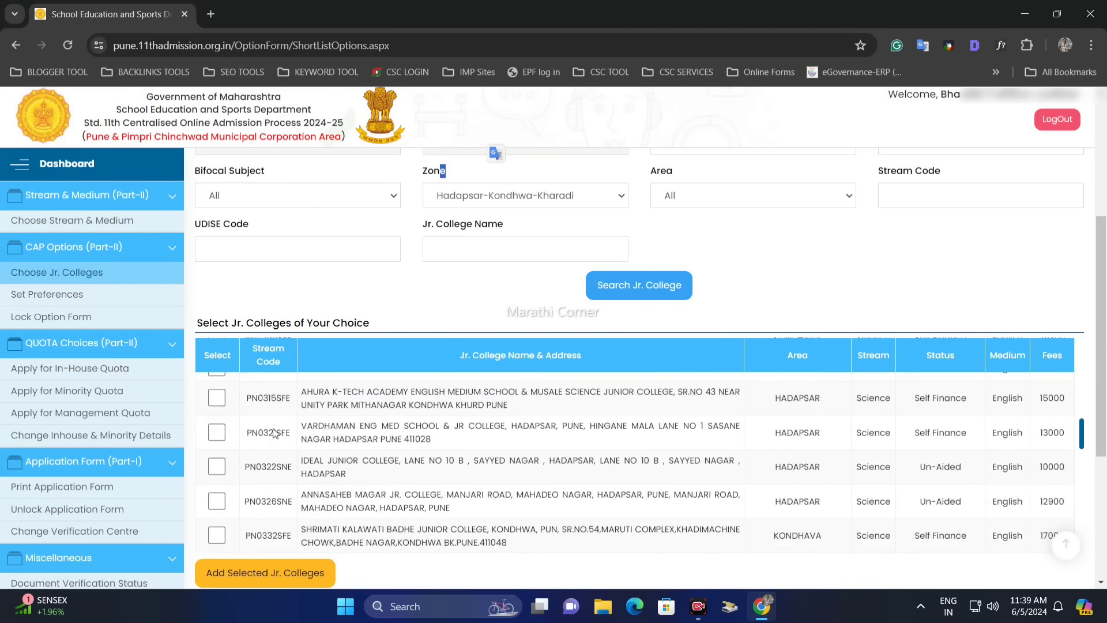
scroll(275, 428, down, 6)
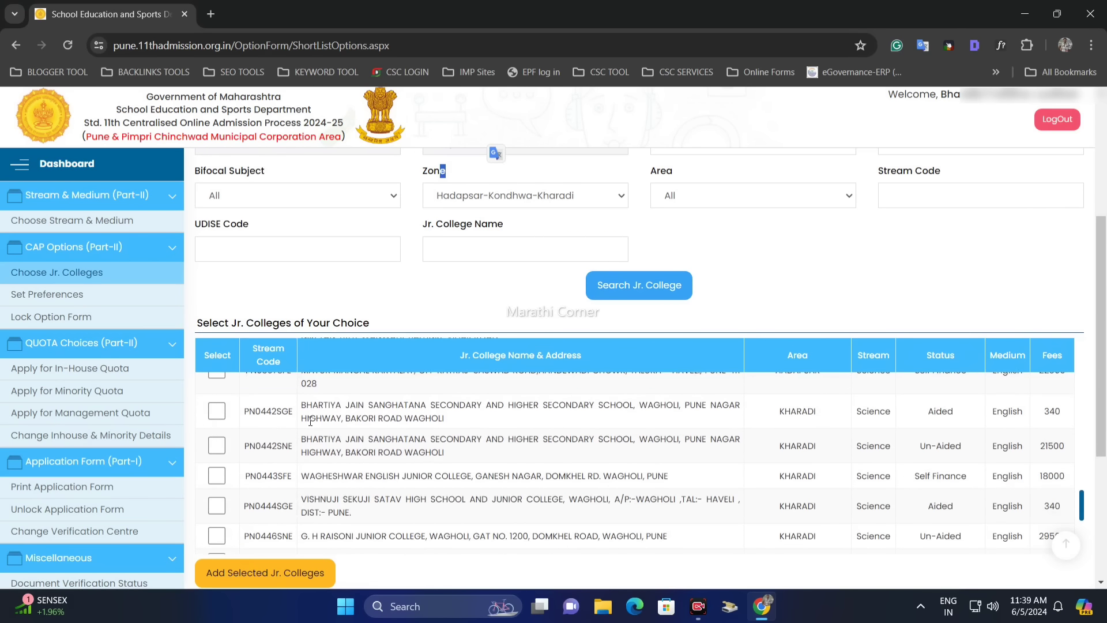
click(217, 410)
scroll(323, 459, down, 1)
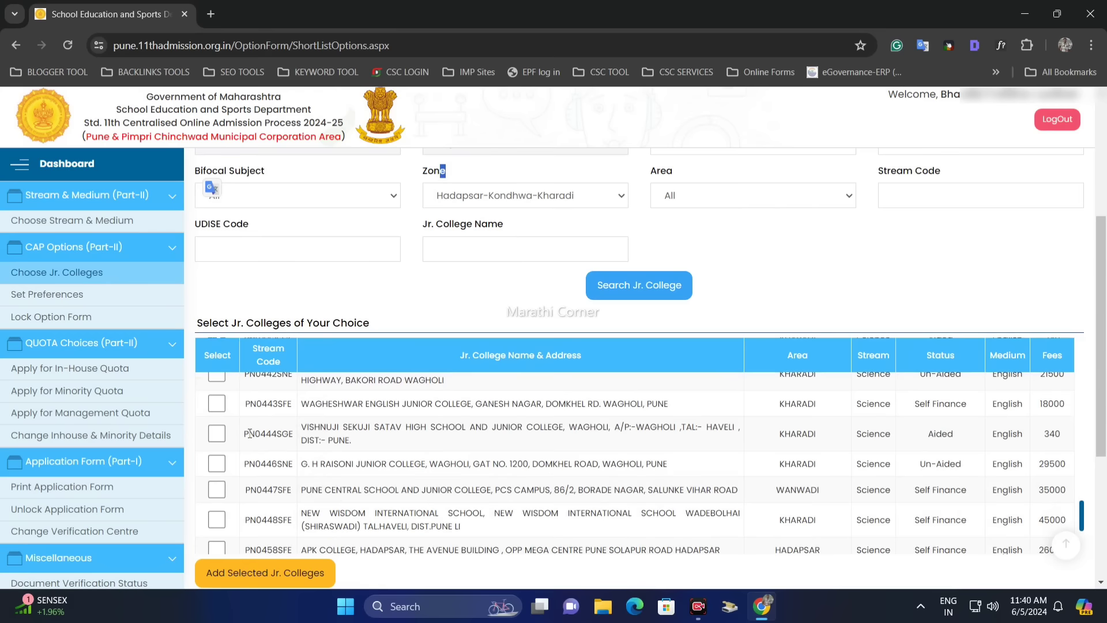
click(217, 434)
scroll(314, 462, down, 3)
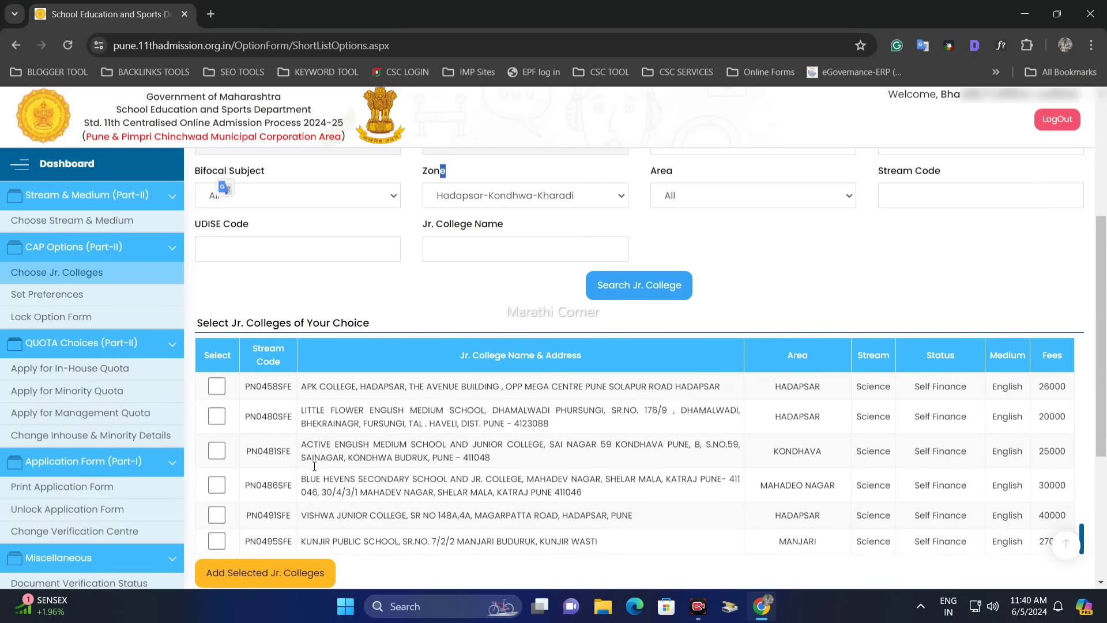
scroll(314, 465, down, 3)
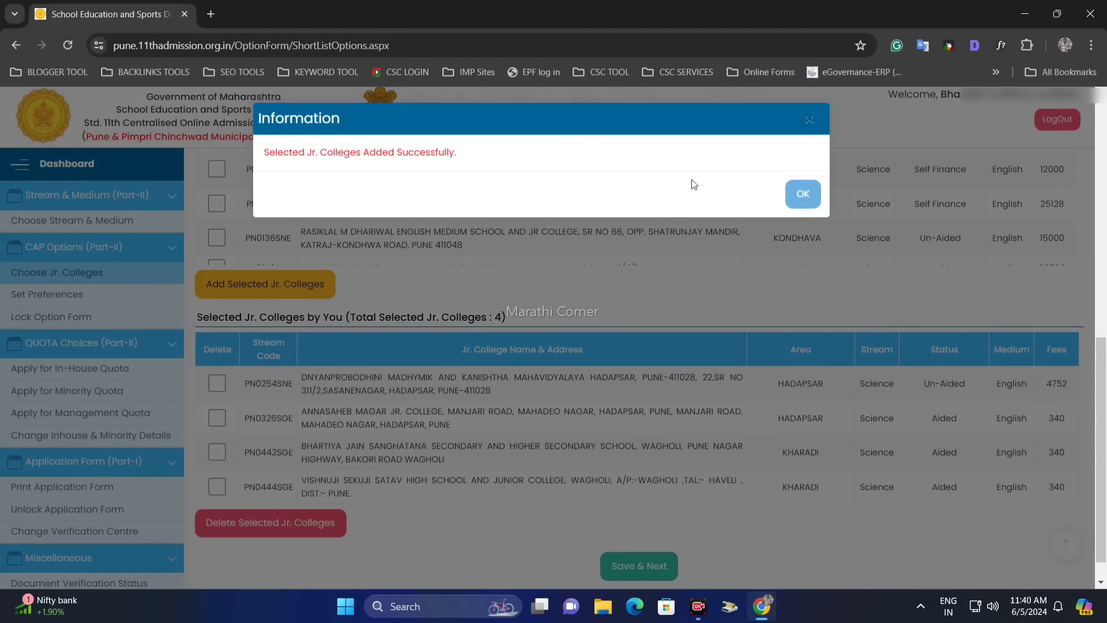
click(804, 195)
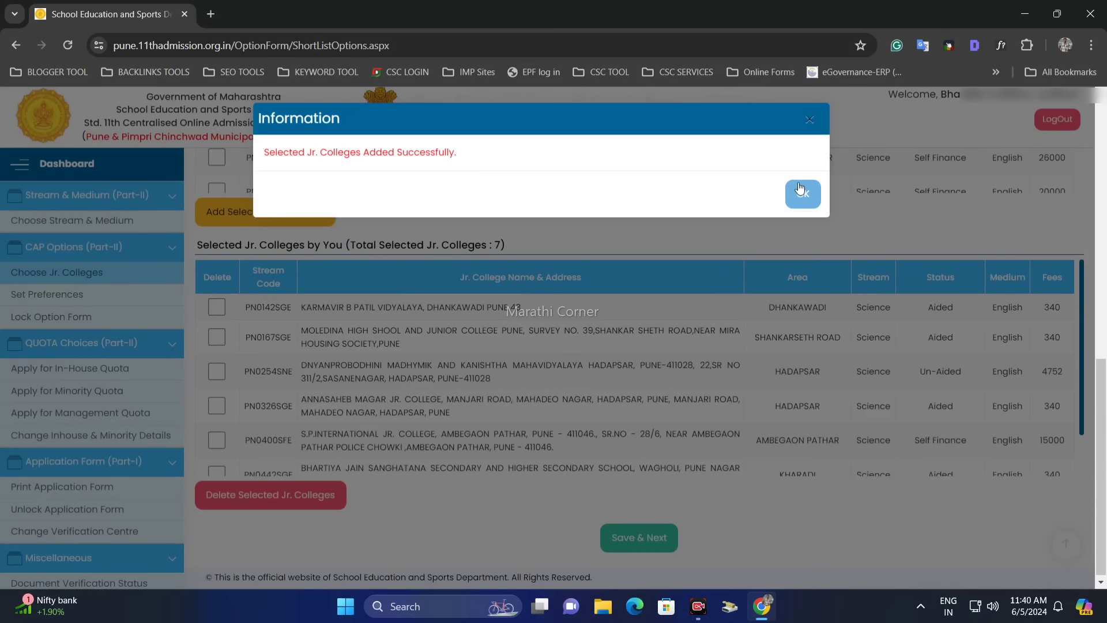
Step: Review the selected colleges and delete S.P. International Jr. College, Ambegaon Pathar (PN0400SFE), from the list
click(801, 193)
scroll(547, 349, down, 1)
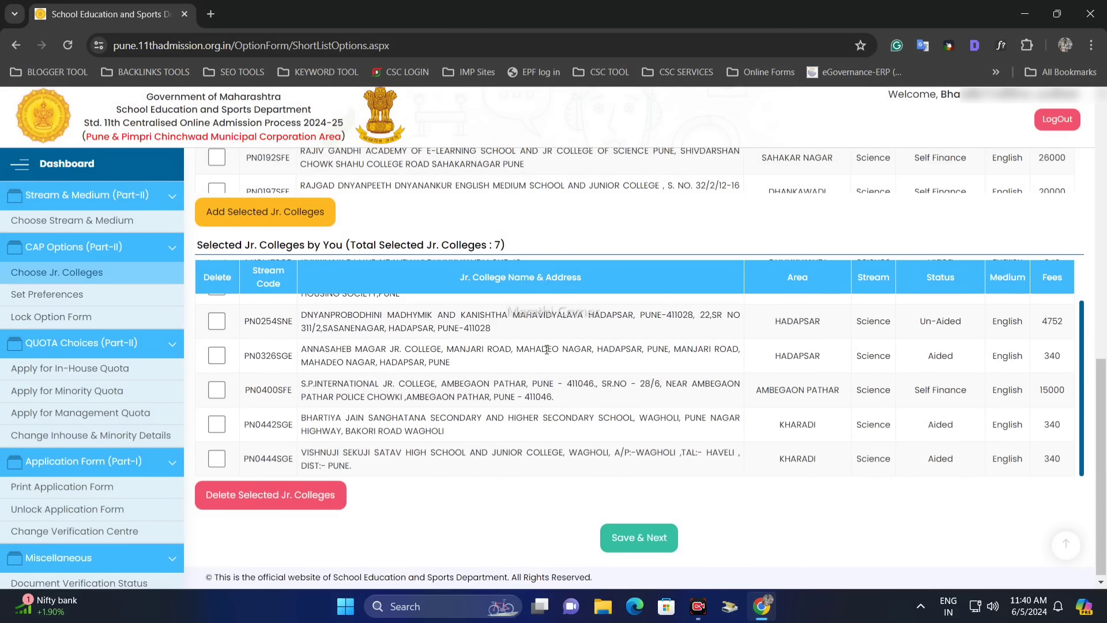
scroll(354, 398, up, 2)
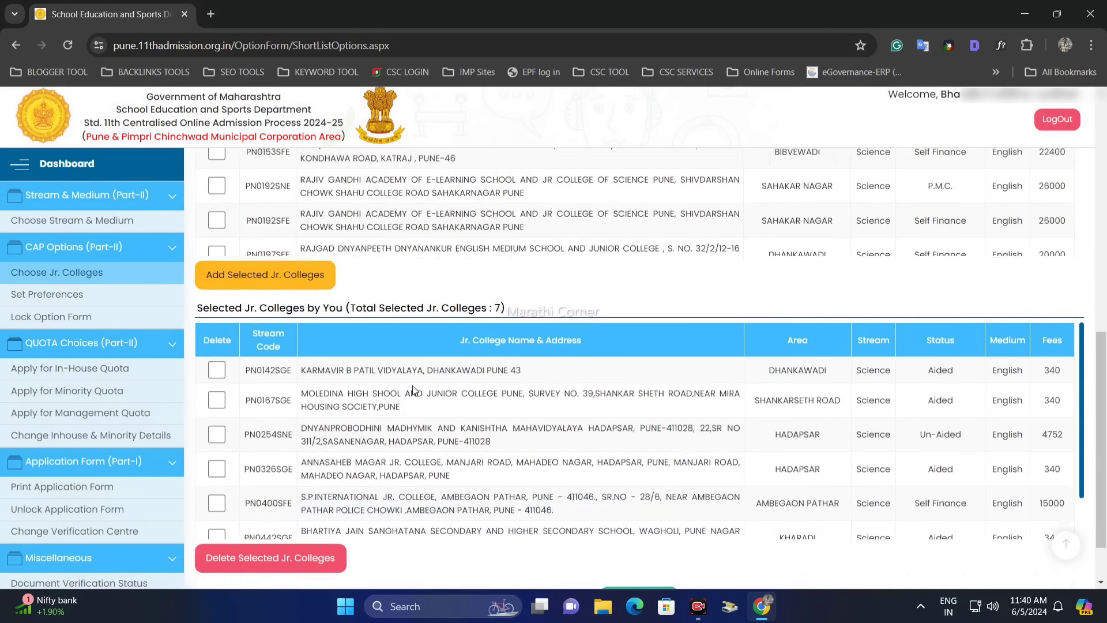
scroll(404, 383, down, 2)
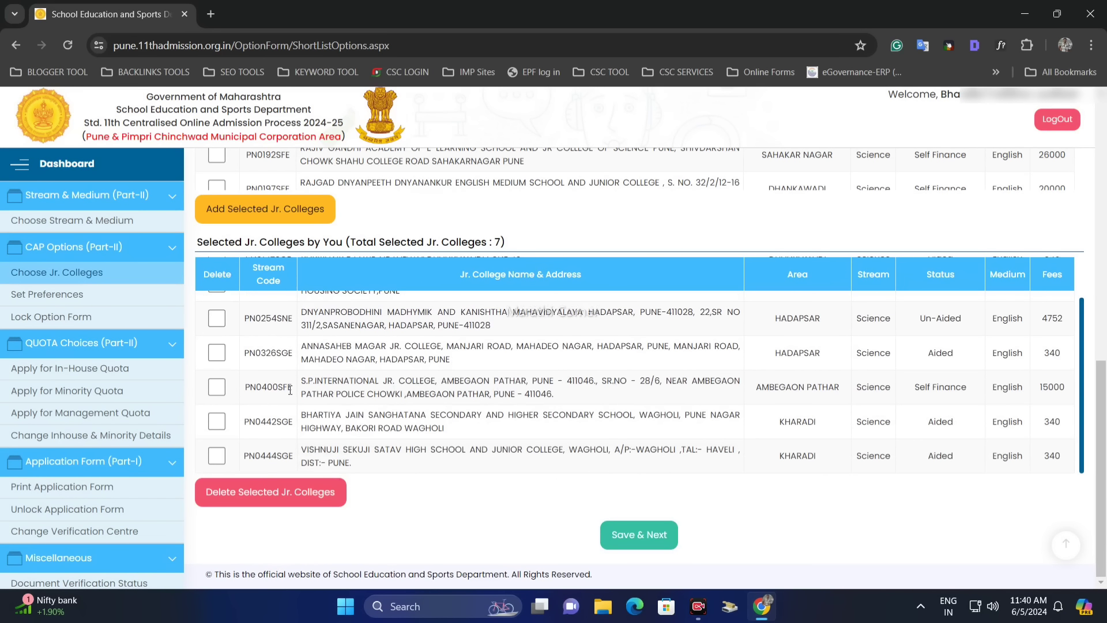
click(216, 387)
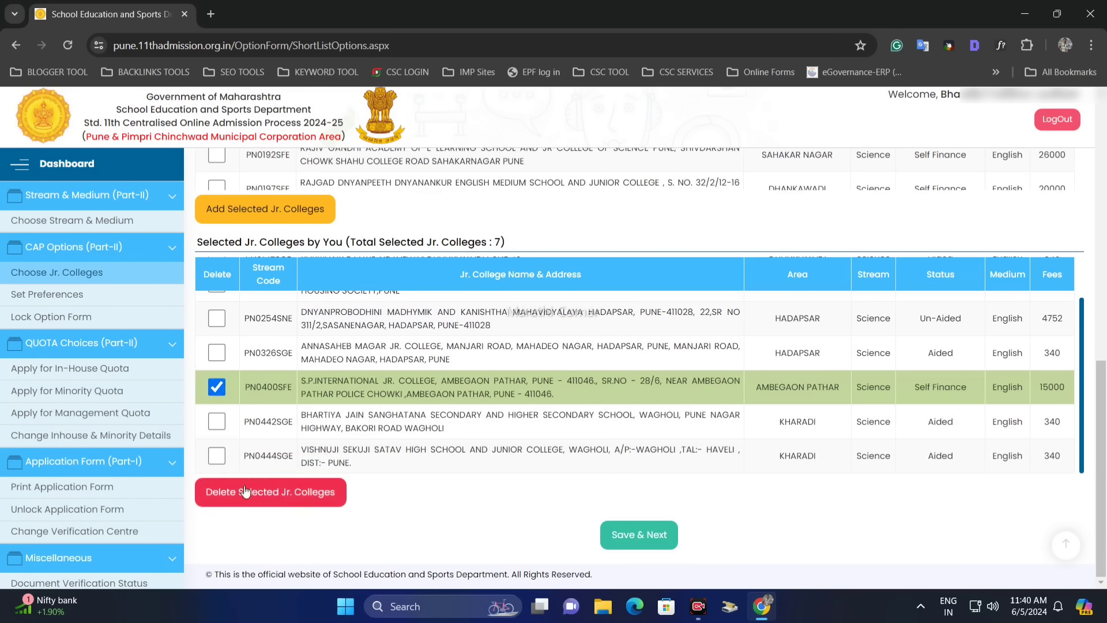
click(265, 501)
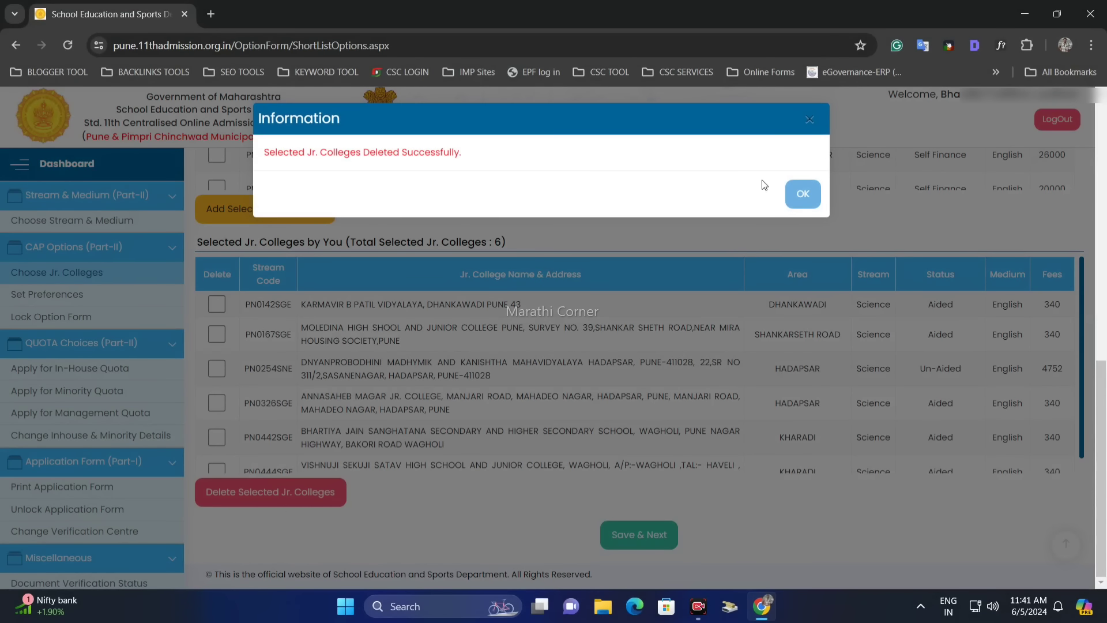
click(801, 195)
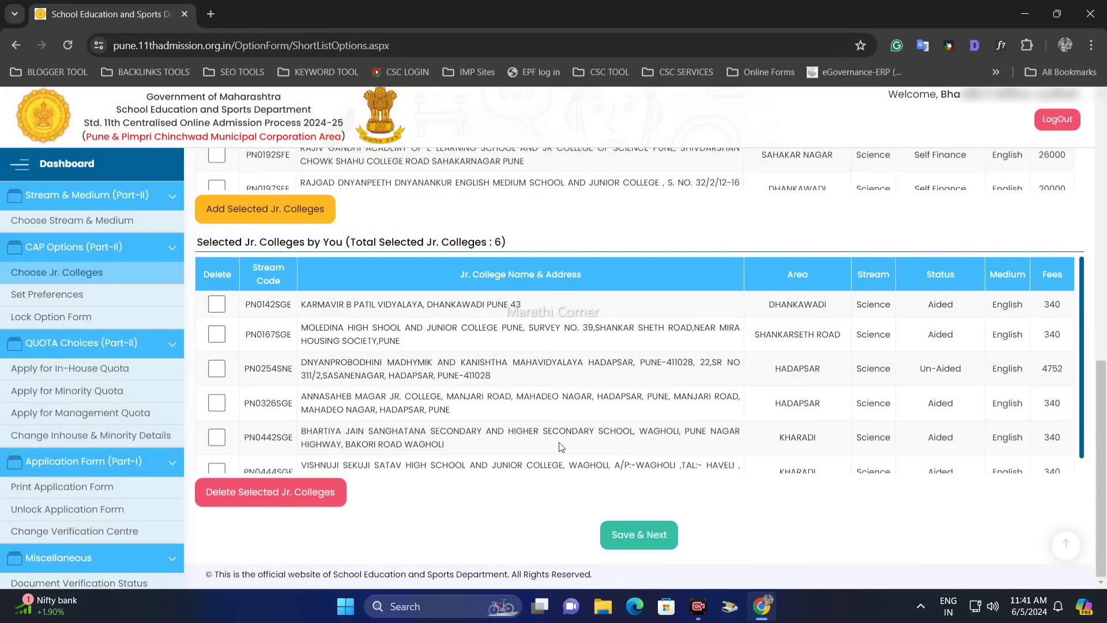
Step: Look through the names, areas, status and fees of the colleges in the selected list
scroll(439, 432, up, 3)
scroll(376, 417, down, 2)
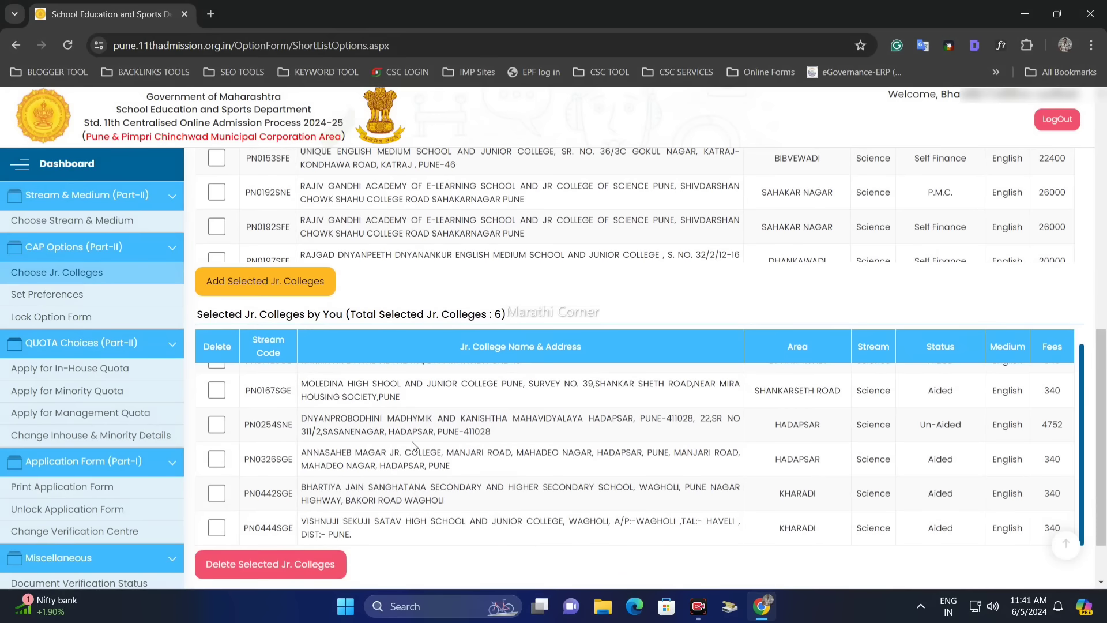
scroll(436, 409, up, 1)
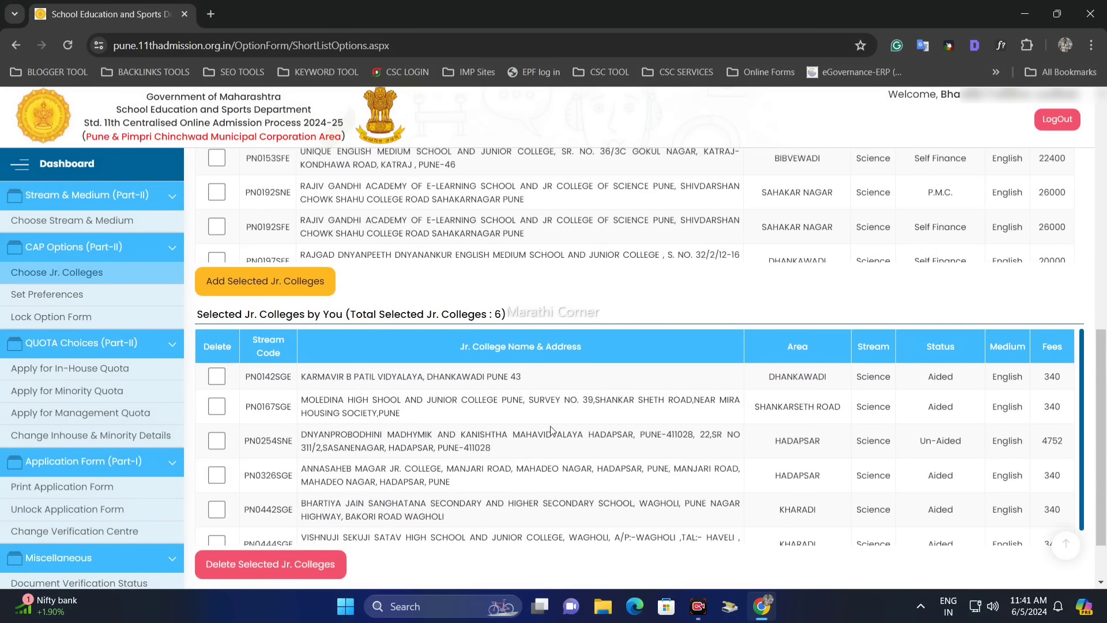
scroll(542, 423, up, 2)
scroll(489, 447, down, 1)
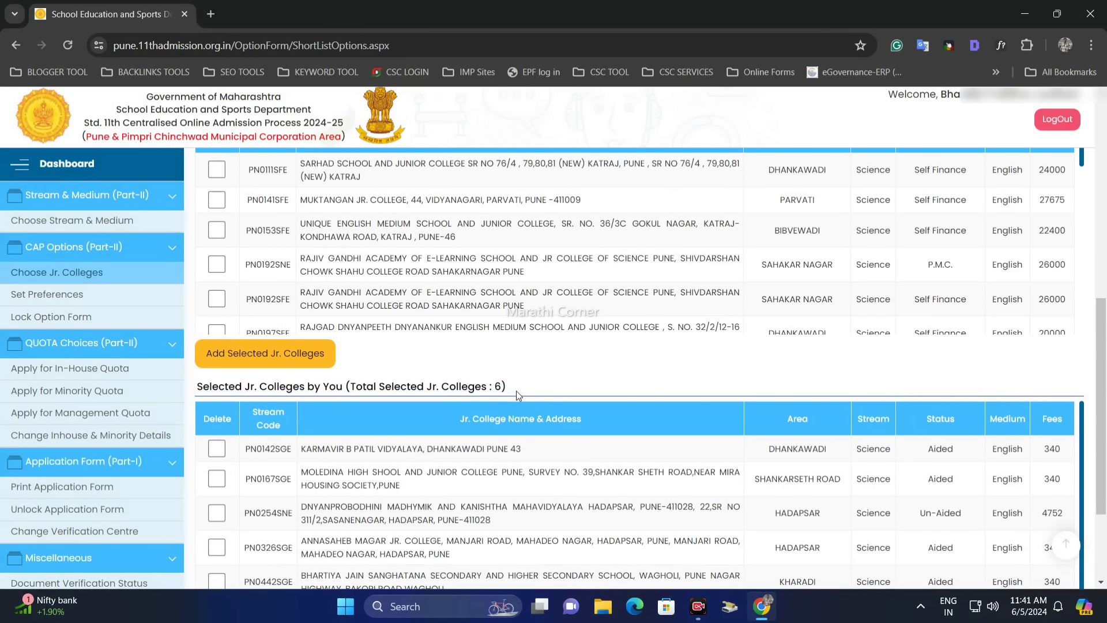
scroll(517, 390, up, 2)
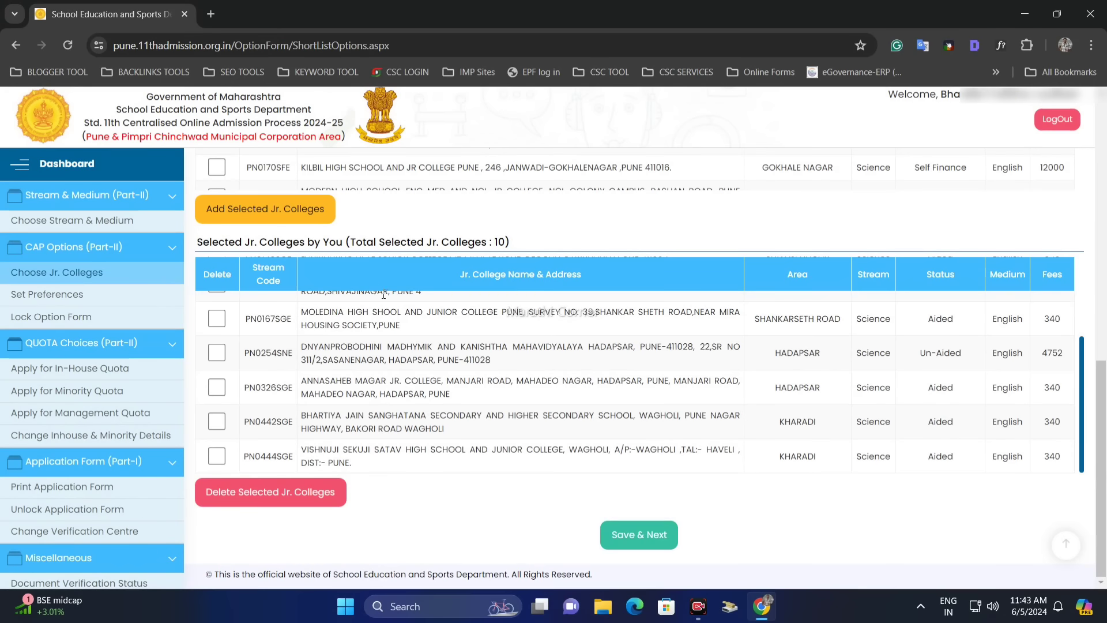
scroll(471, 259, up, 5)
scroll(484, 287, down, 3)
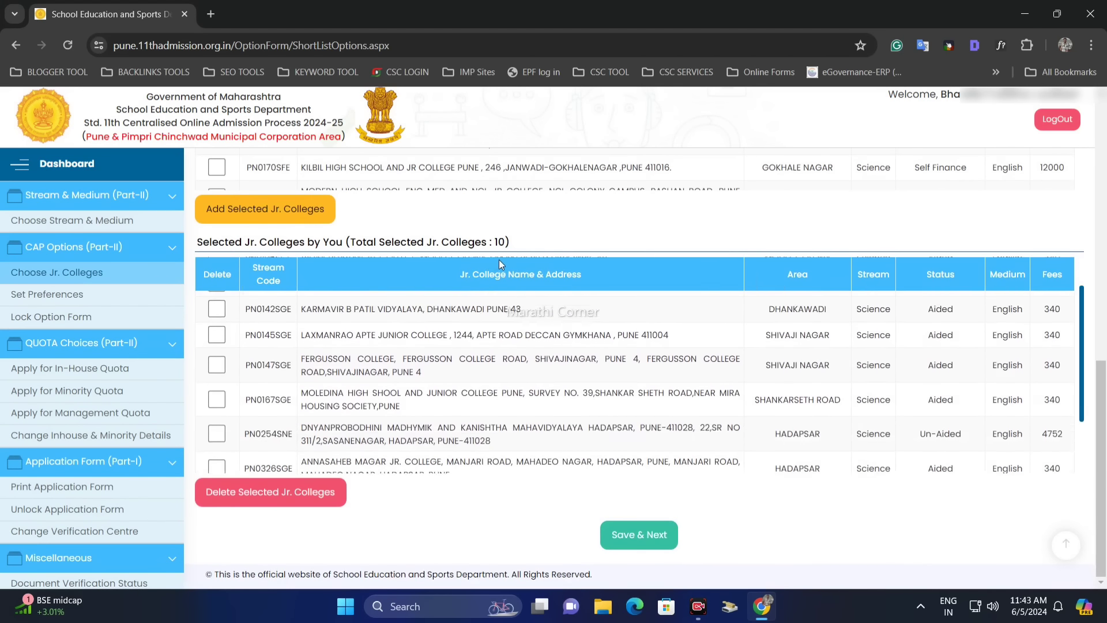
Step: Check the total of selected junior colleges and reread the list, including the Annasaheb Magar Jr. College (PN0326SGE) entry
scroll(447, 313, up, 10)
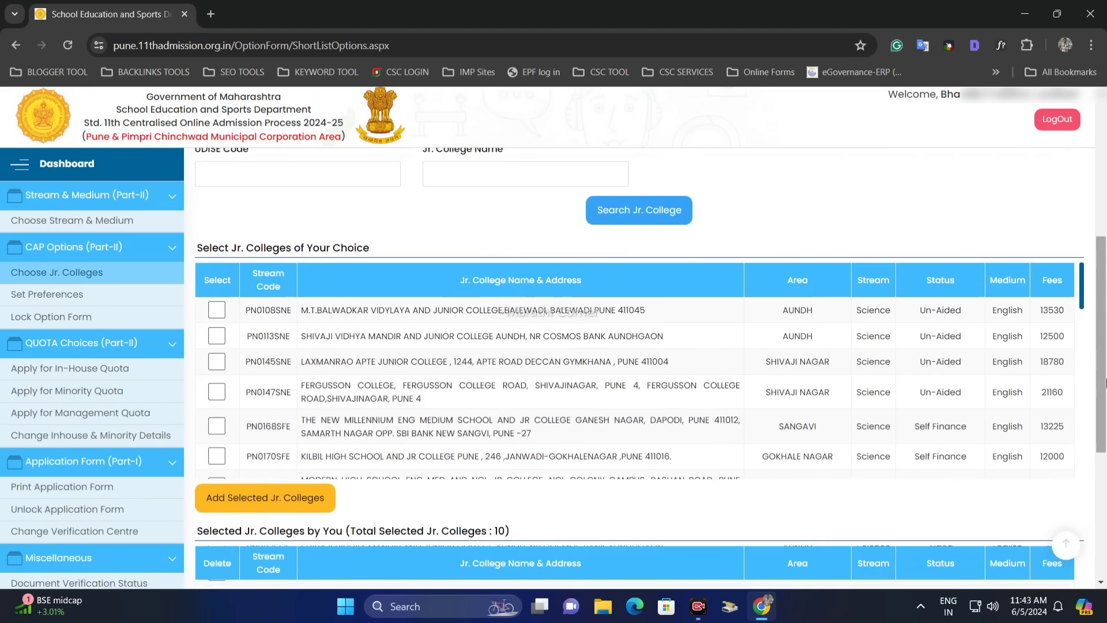
scroll(1106, 388, down, 5)
scroll(430, 333, up, 3)
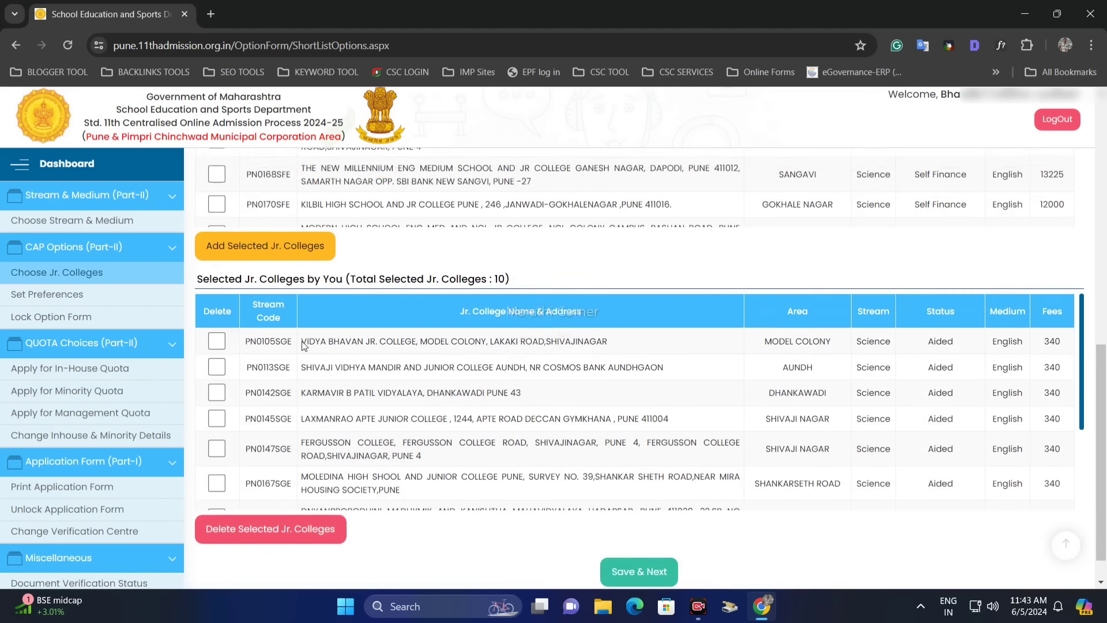
drag(461, 314, 501, 313)
scroll(363, 407, up, 1)
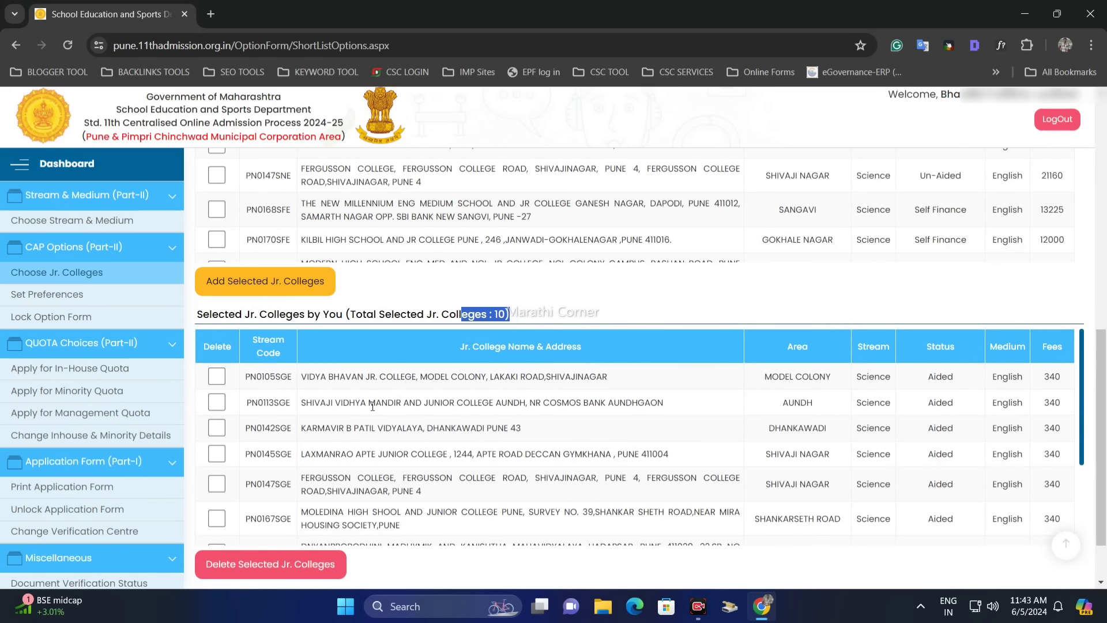
scroll(503, 346, down, 3)
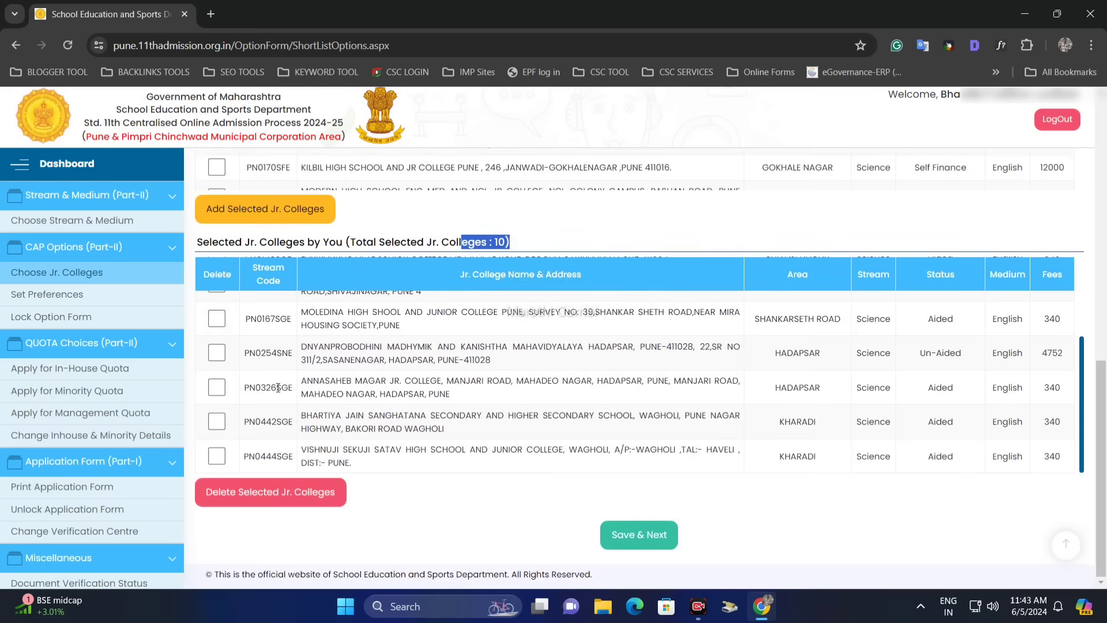
drag(231, 376, 220, 410)
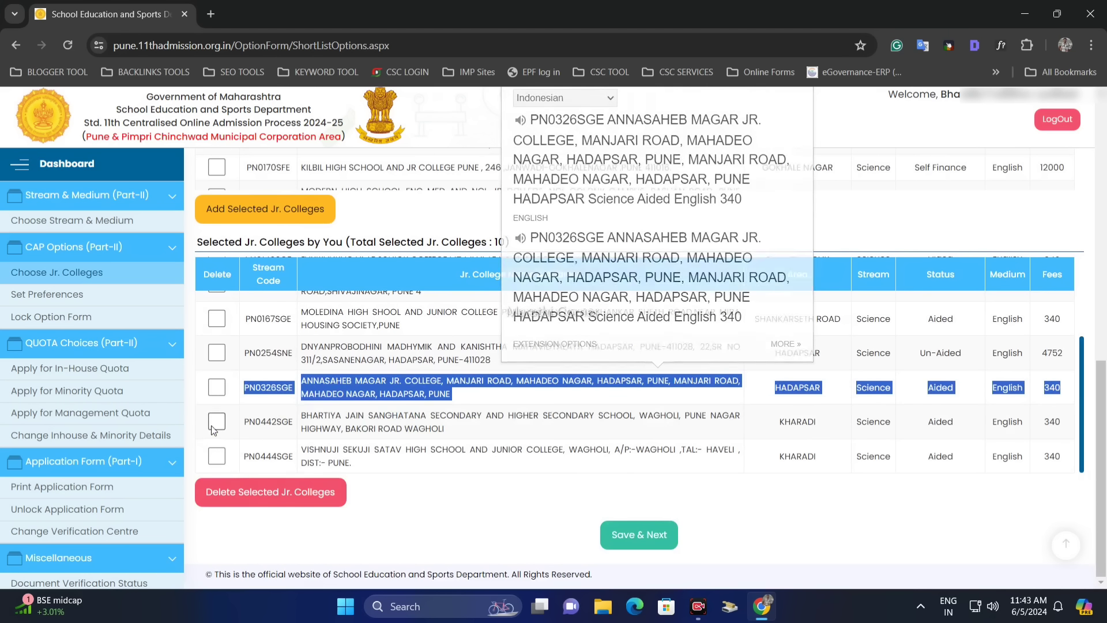
click(391, 326)
scroll(391, 346, up, 2)
scroll(461, 404, up, 1)
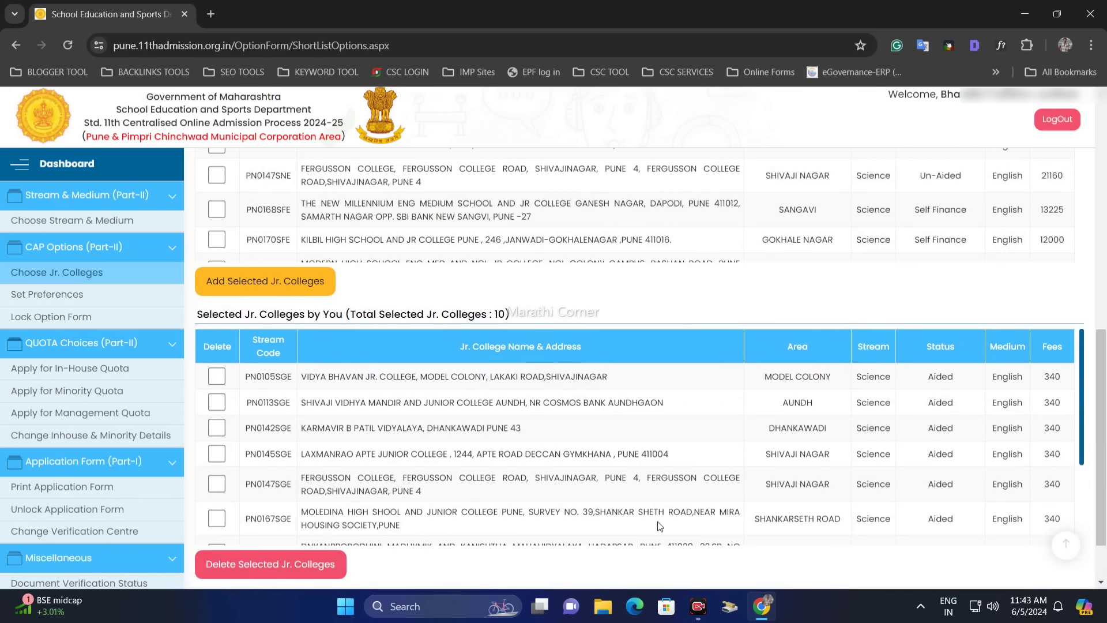
Step: Save the selected junior colleges, proceed to setting preferences, and read the instructions there
scroll(519, 403, down, 2)
scroll(643, 519, down, 1)
click(641, 541)
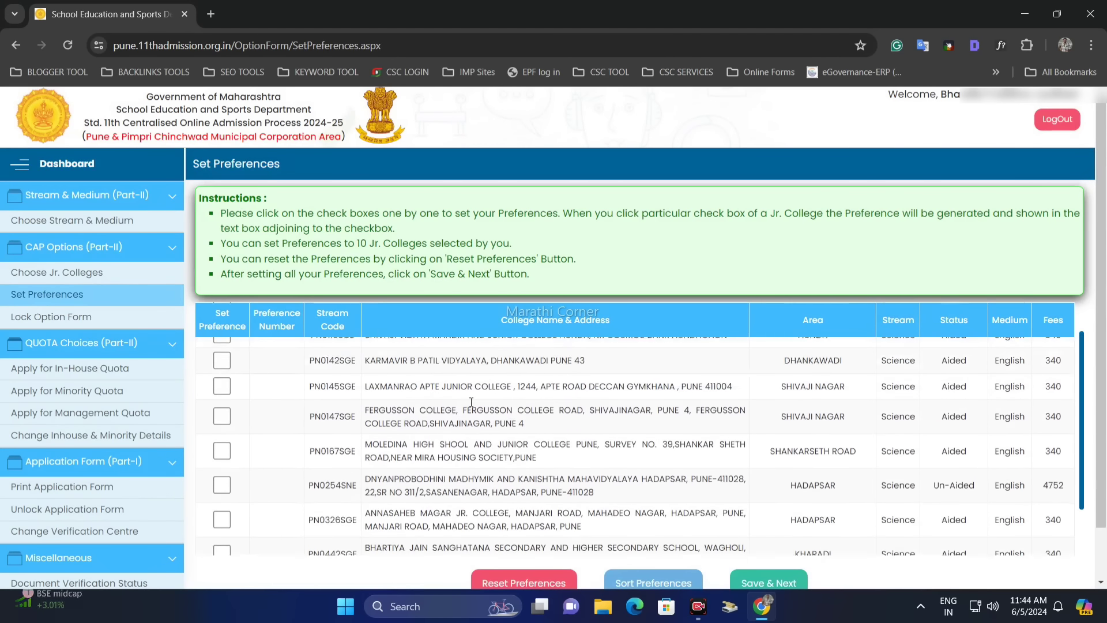
drag(277, 229, 399, 219)
click(509, 241)
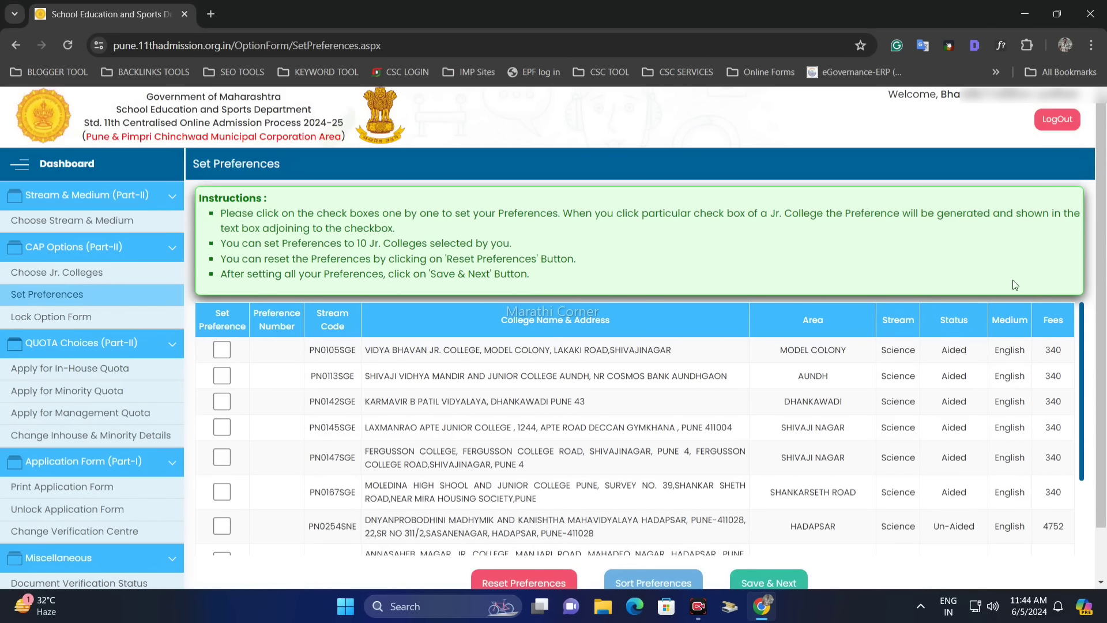
Step: Set preferences 1 to 5 in this order: PN0326SGE, PN0442SGE, PN0147SGE, PN0167SGE and PN0254SNE
scroll(521, 376, down, 3)
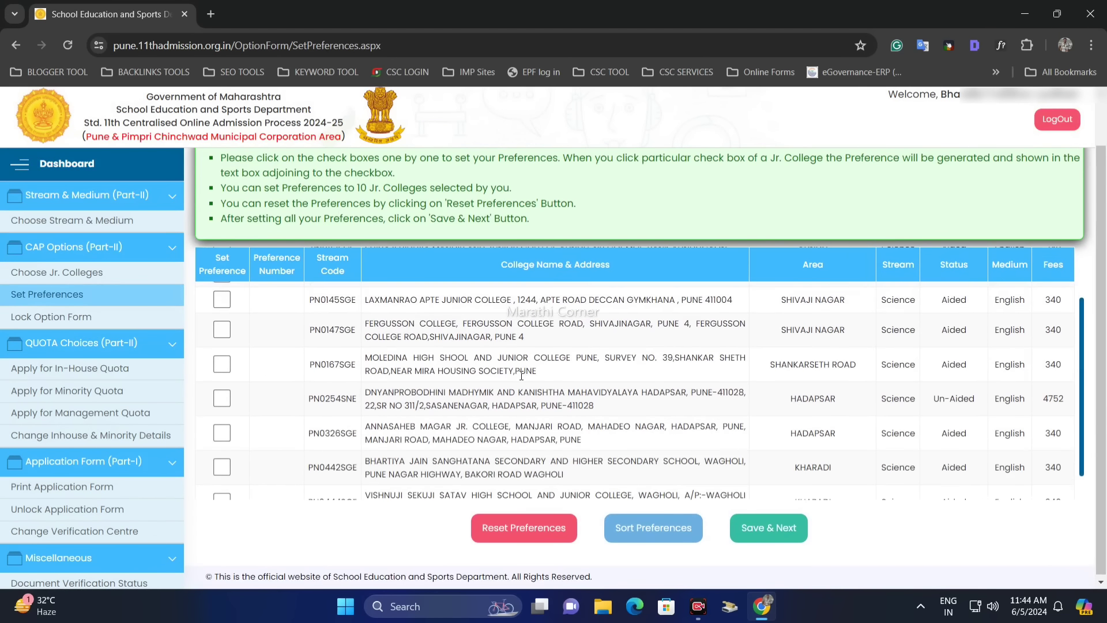
scroll(521, 375, down, 2)
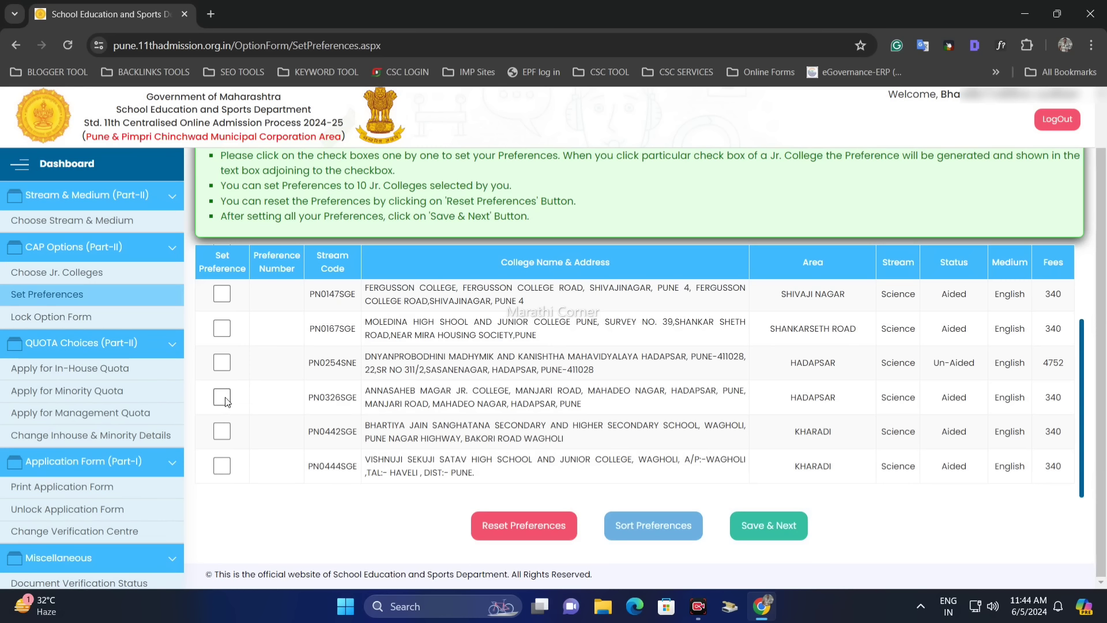
click(222, 397)
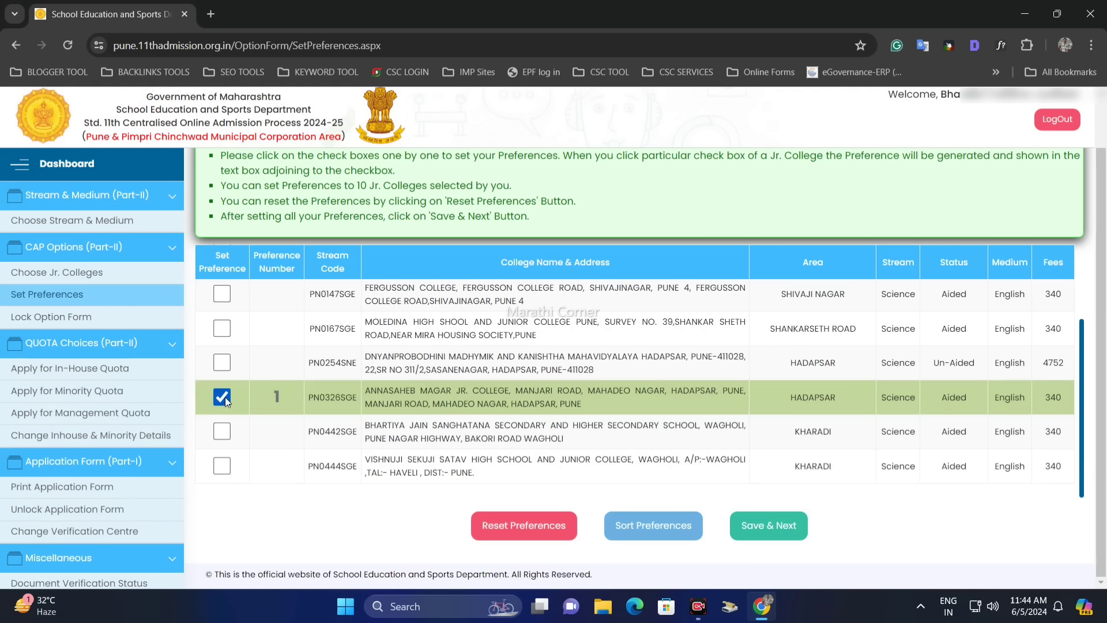
click(222, 432)
click(229, 291)
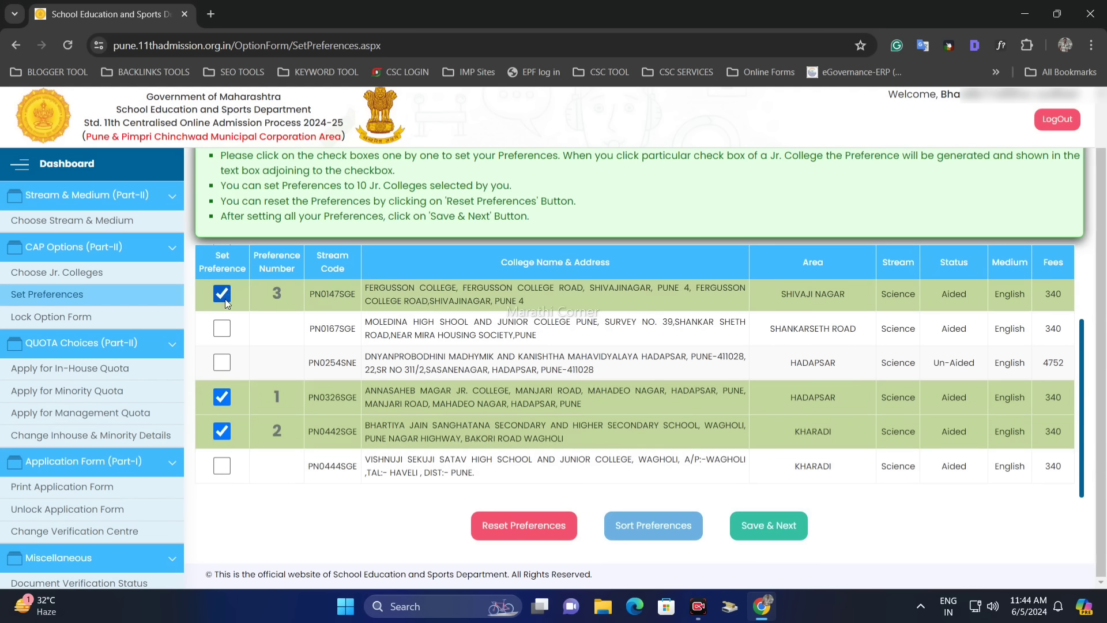
click(224, 326)
click(222, 362)
Step: Set preferences 6 to 9 in this order: PN0113SGE (Aundh), PN0105SGE (Model Colony), PN0142SGE (Dhankawadi) and PN0145SGE (Laxmanrao Apte)
scroll(281, 369, up, 3)
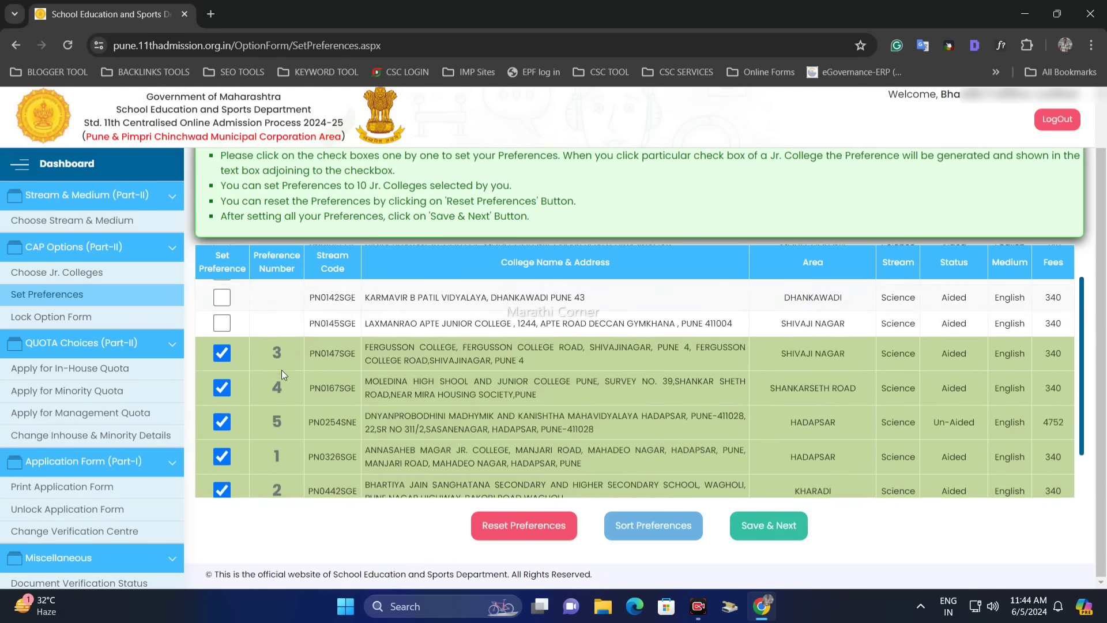
click(222, 317)
click(225, 294)
click(222, 344)
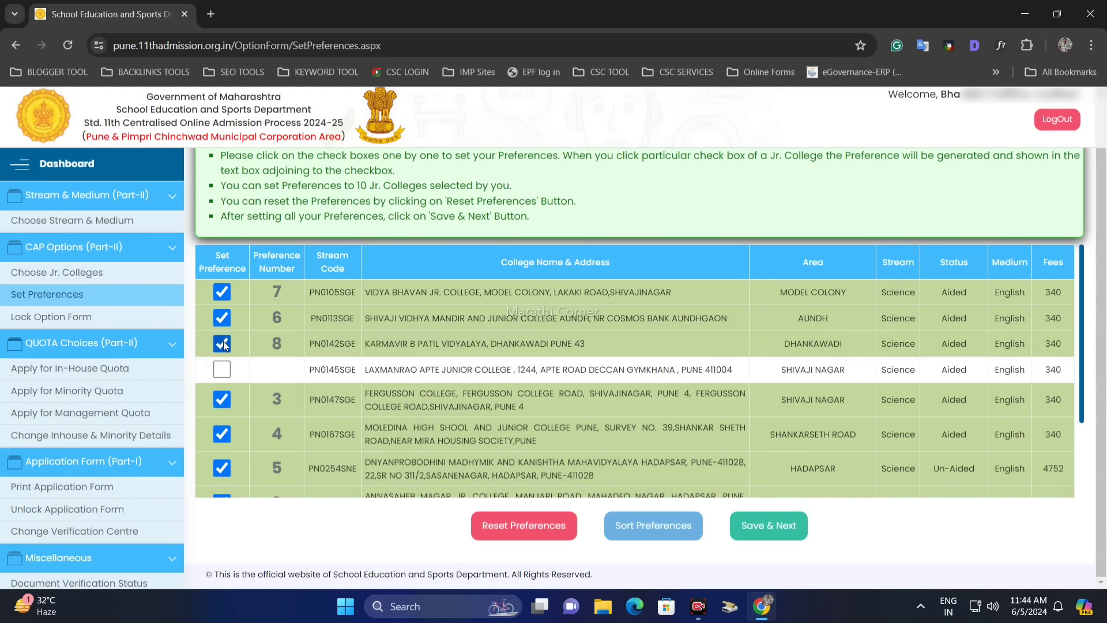
click(226, 371)
Step: Move the un-aided Hadapsar college PN0254SNE down to preference 10, ranking Vishnuji Sekuji Satav (PN0444SGE) ninth ahead of it
scroll(240, 375, down, 1)
scroll(240, 376, down, 2)
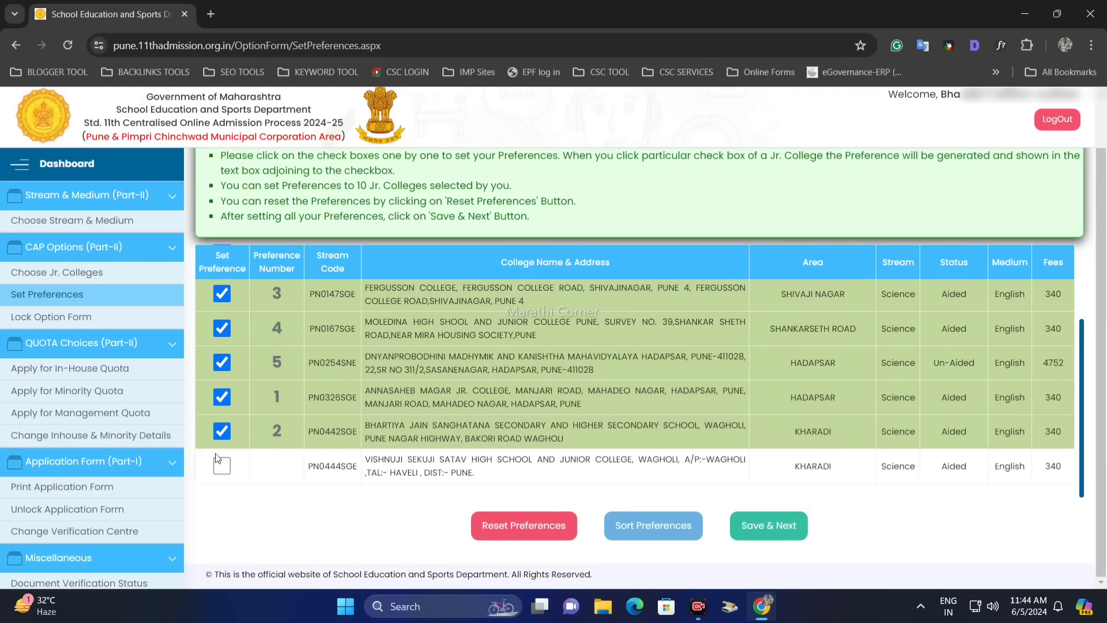
click(221, 363)
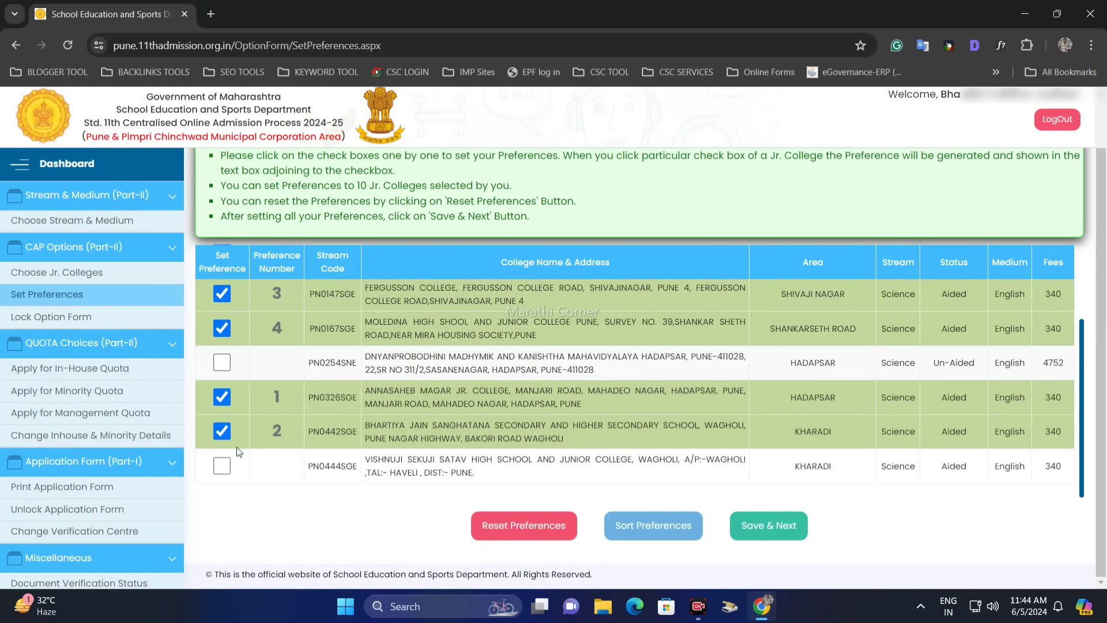
click(222, 465)
click(222, 362)
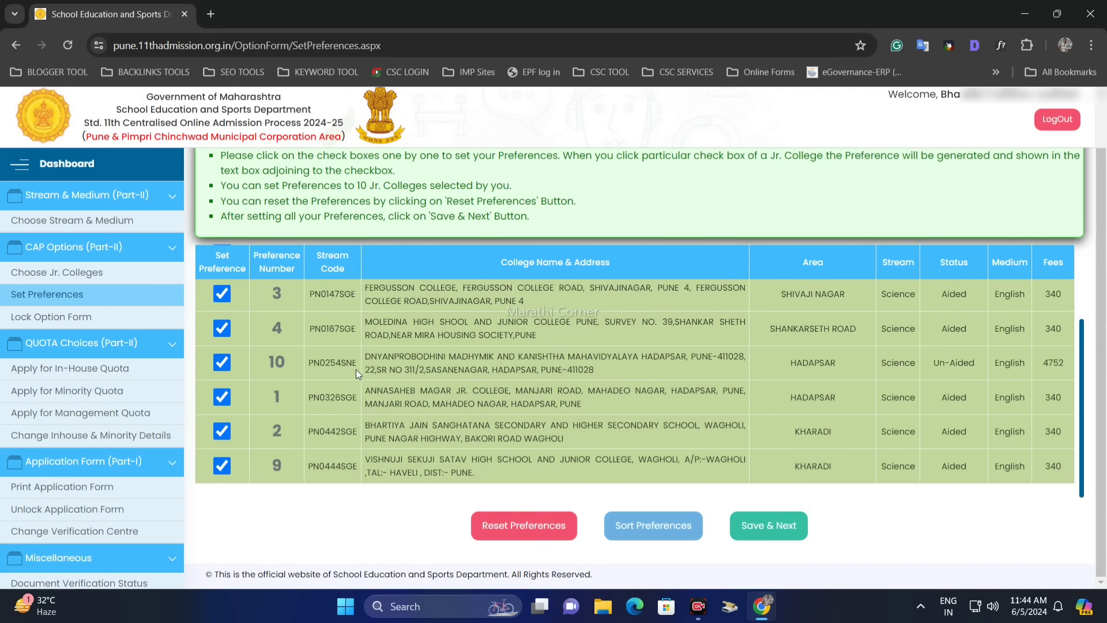
Step: Check the preference numbers of all ten colleges, sort the list by preference, and dismiss the save message
scroll(321, 381, up, 3)
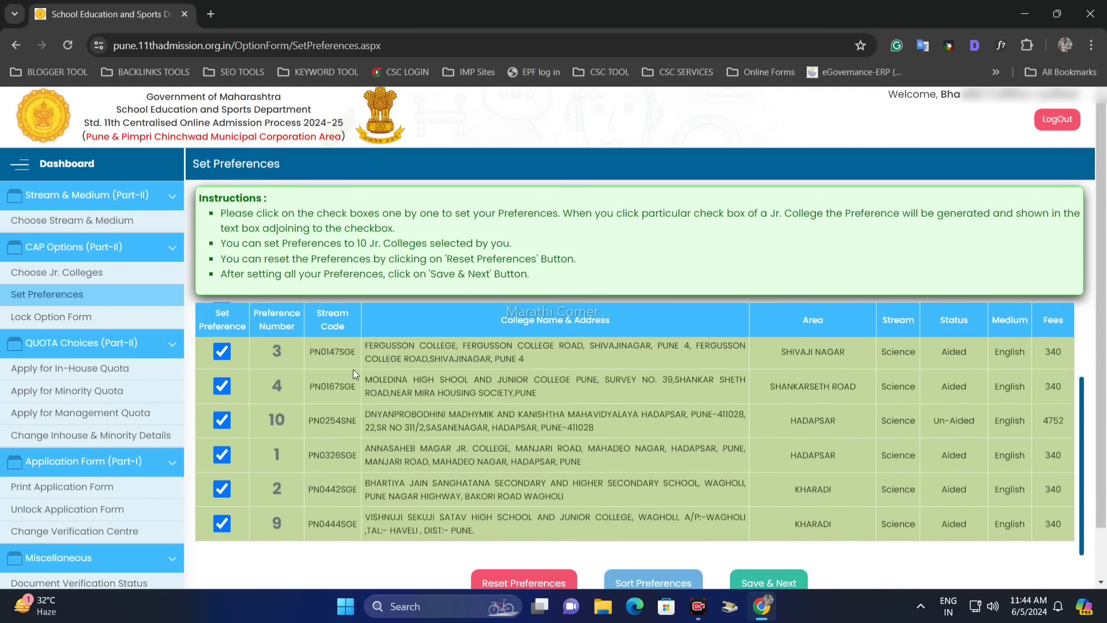
scroll(348, 368, down, 1)
scroll(520, 407, up, 3)
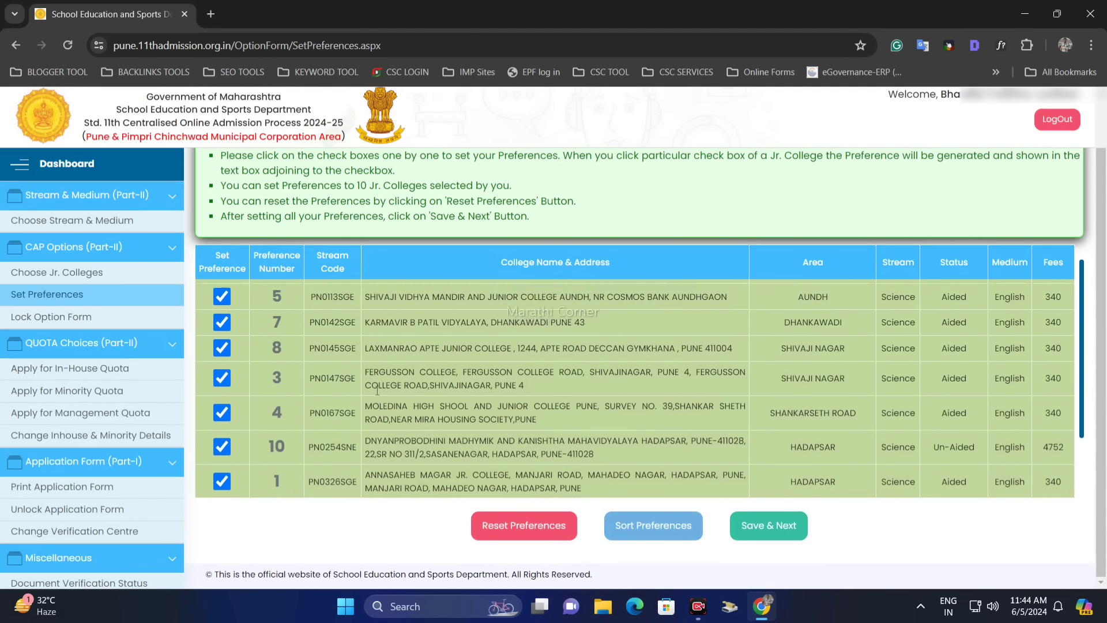
scroll(346, 421, down, 3)
scroll(237, 363, up, 3)
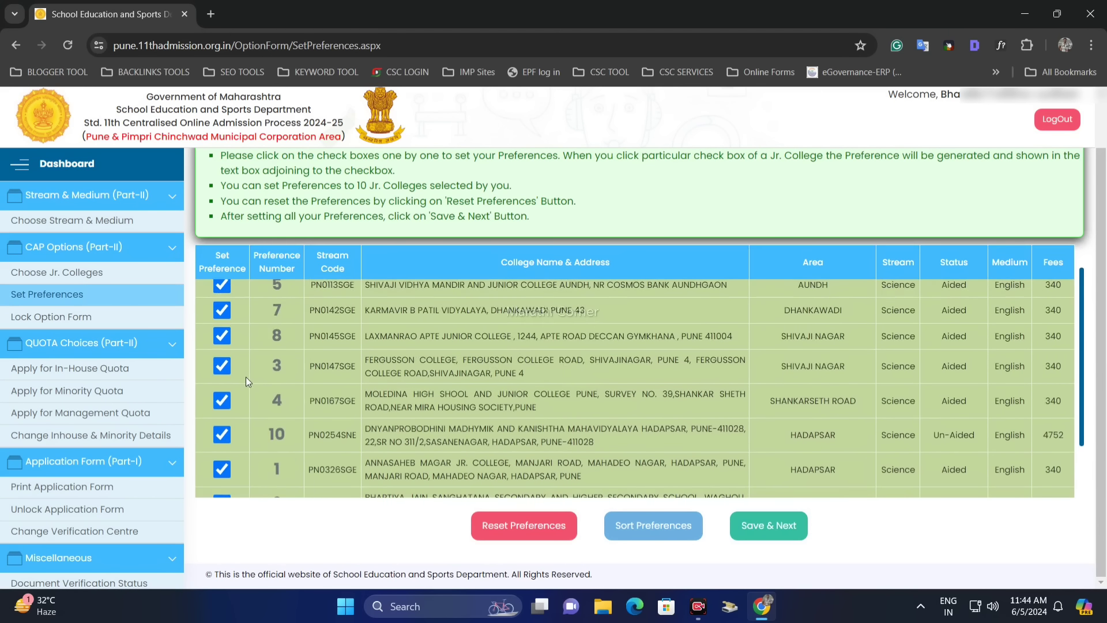
scroll(387, 381, down, 3)
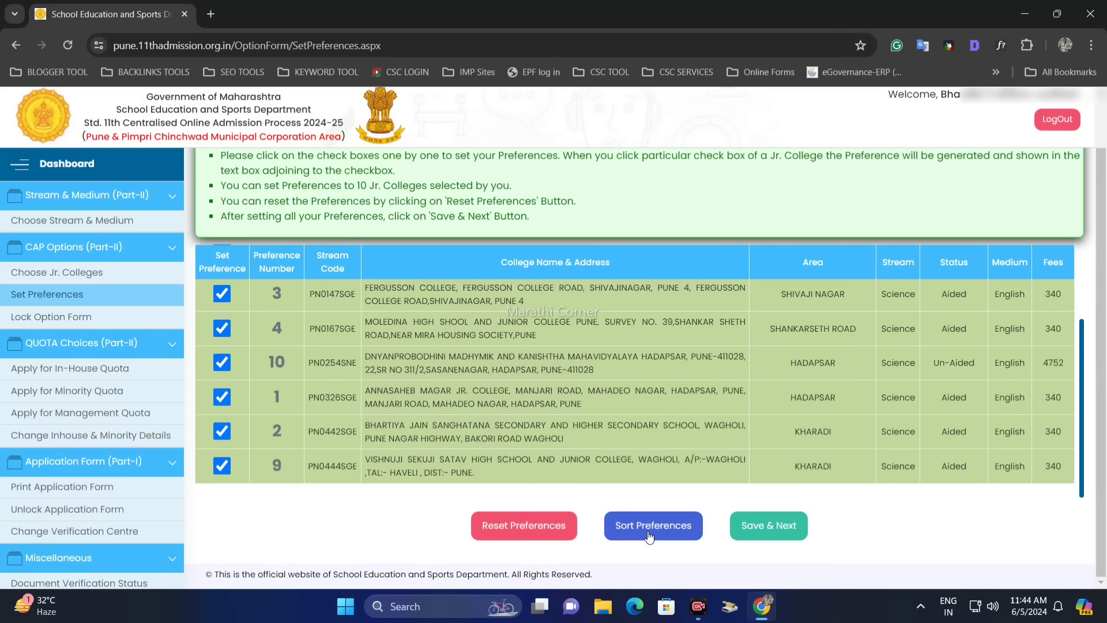
click(655, 535)
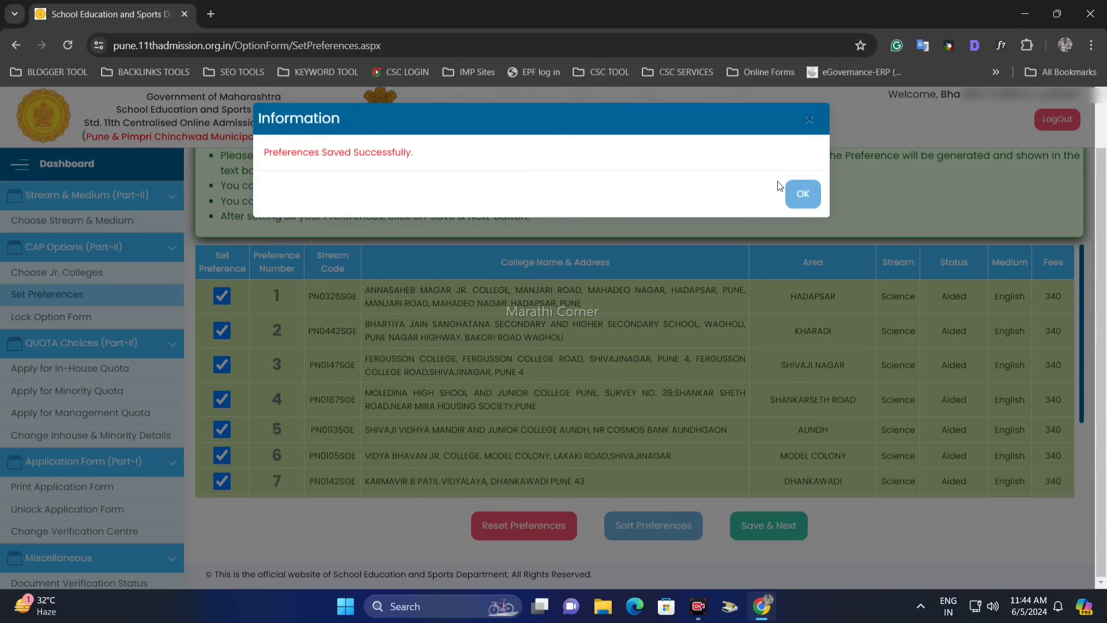
click(802, 194)
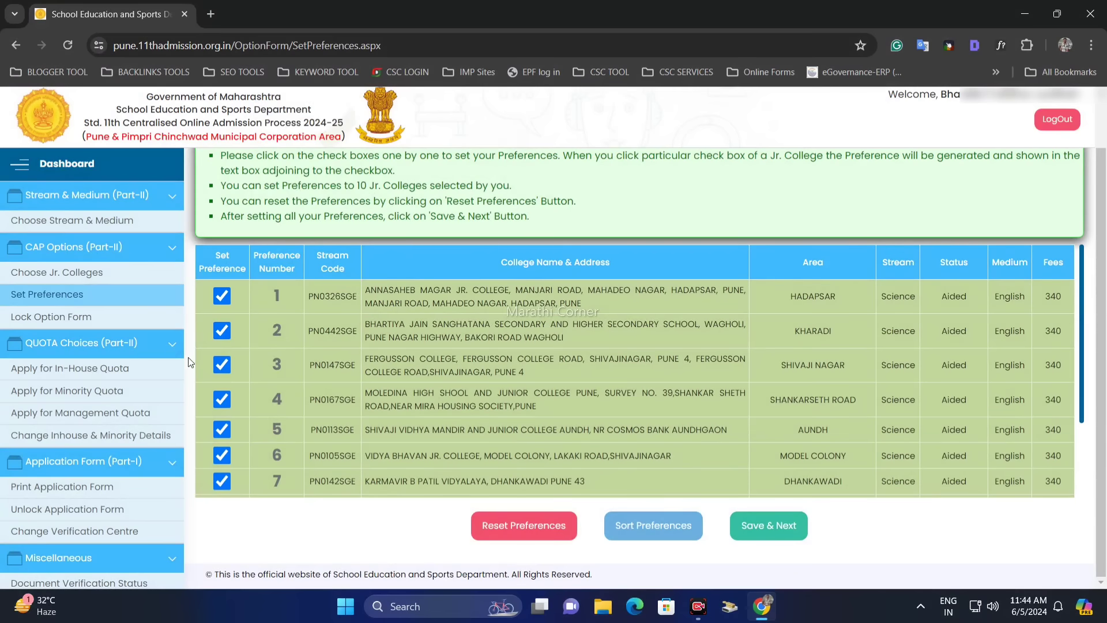
Step: Review the sorted preference list from first to tenth choice, highlighting the first-preference college's name and address
scroll(323, 306, down, 3)
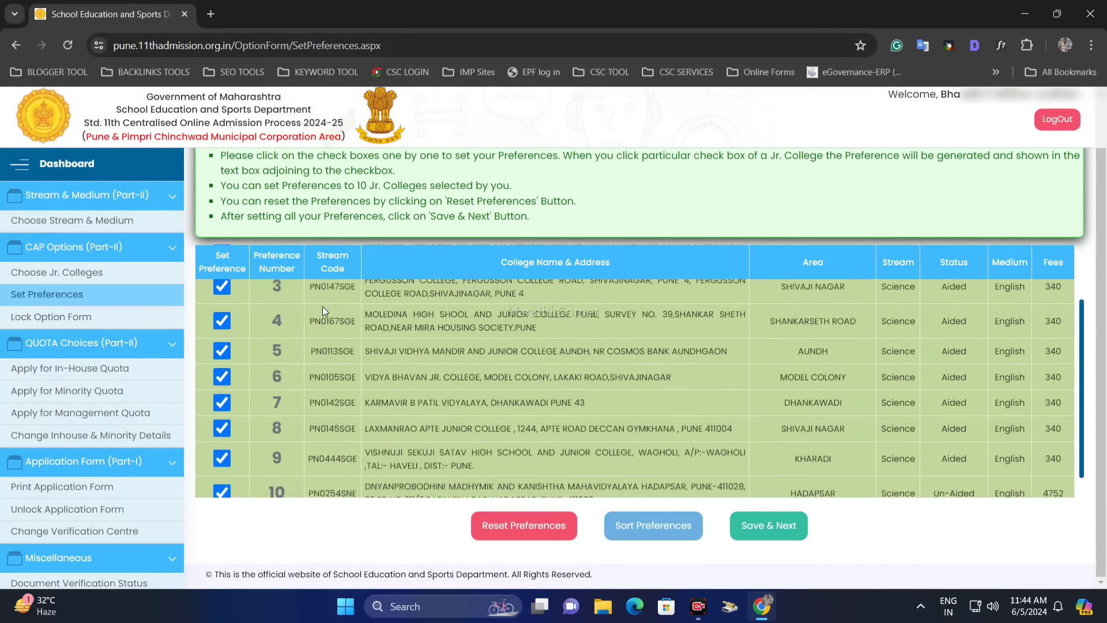
scroll(362, 392, up, 3)
scroll(362, 388, up, 1)
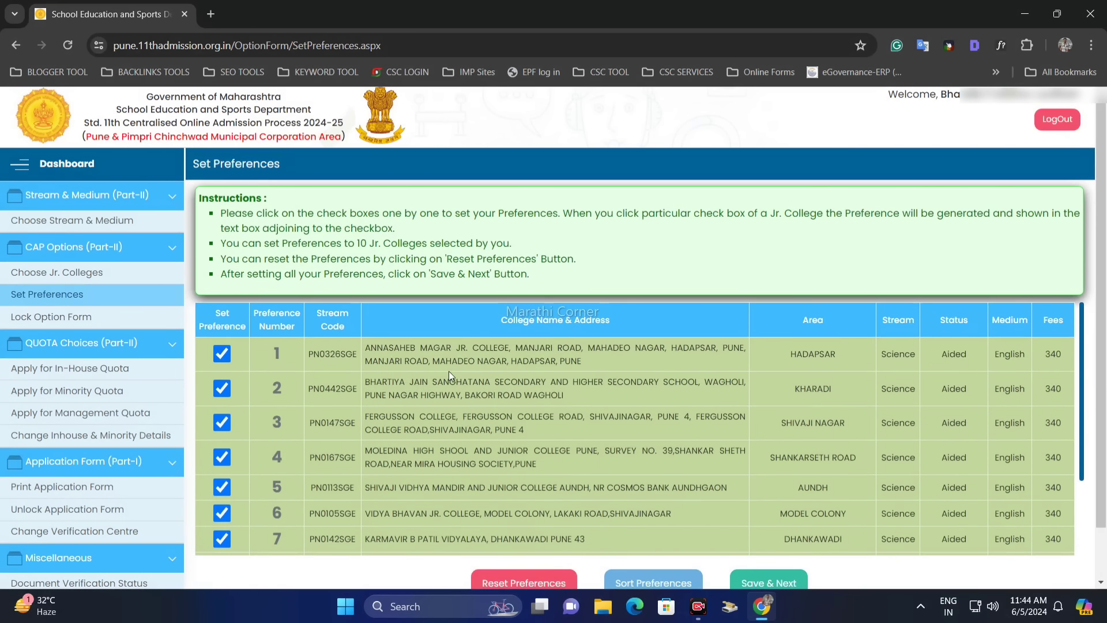
scroll(448, 371, down, 2)
scroll(447, 371, up, 2)
scroll(324, 279, down, 1)
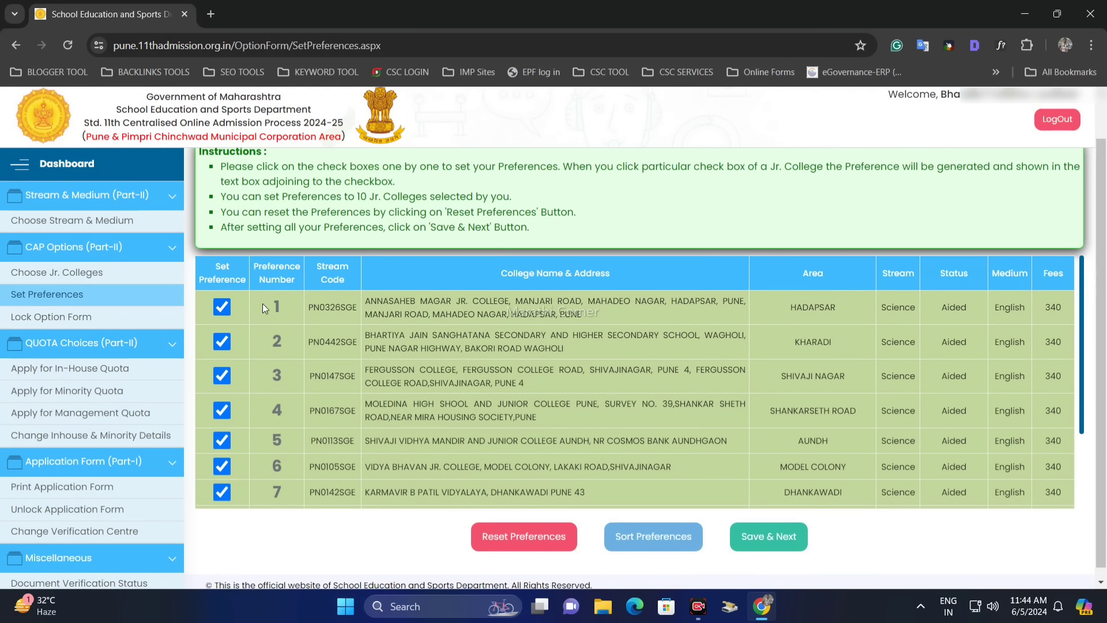
triple_click(397, 310)
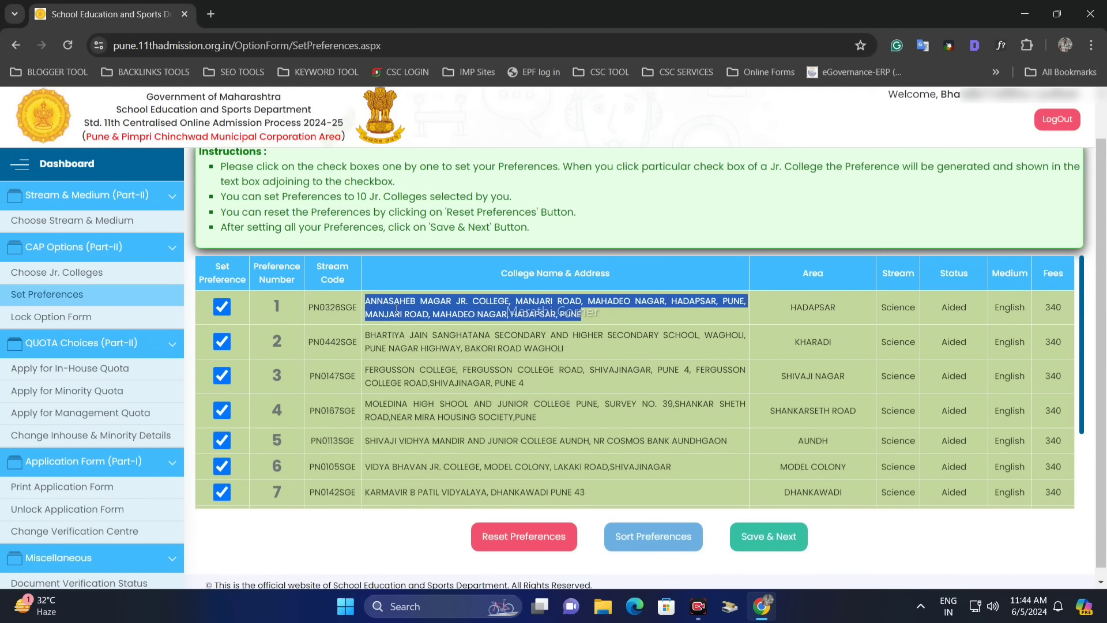